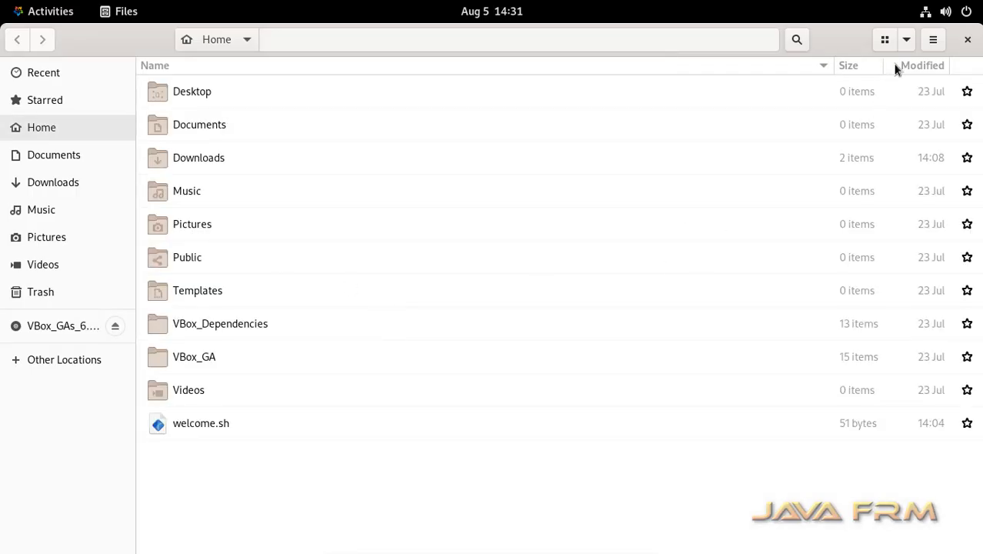
Show the Home folder's contents as an icon grid and open the Templates folder
left_click(883, 42)
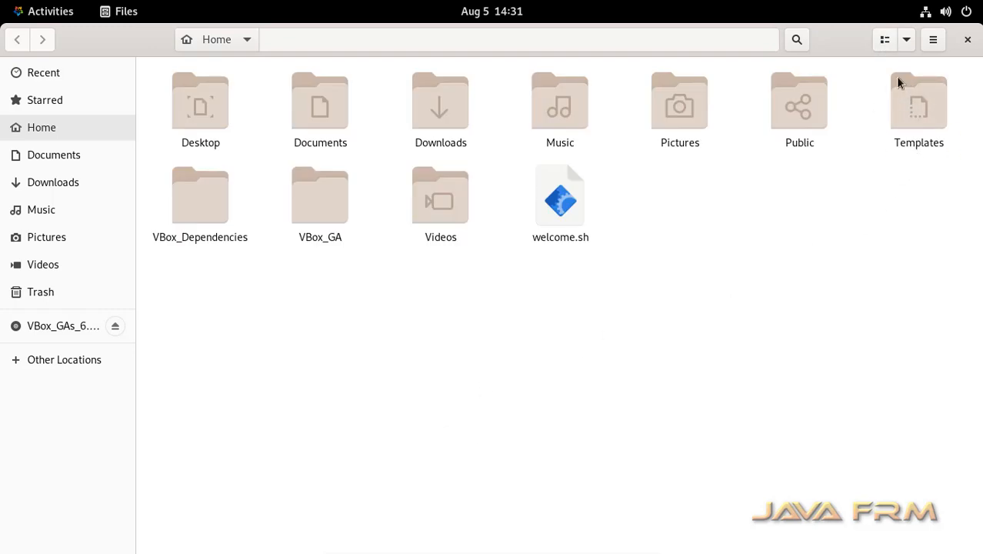
left_click(914, 108)
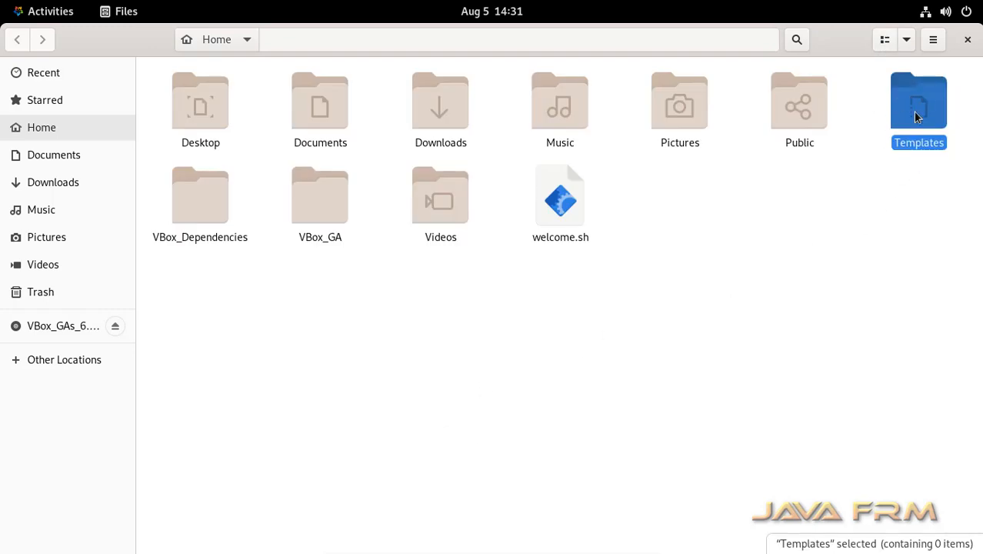
double_click(915, 114)
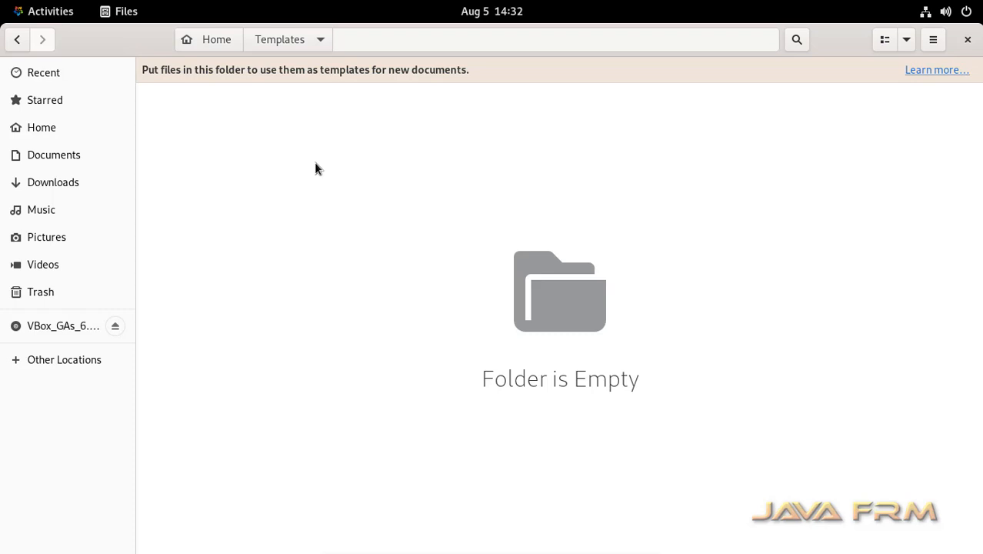
Open a terminal in the Templates folder, maximize it, and print the working directory
key("Menu")
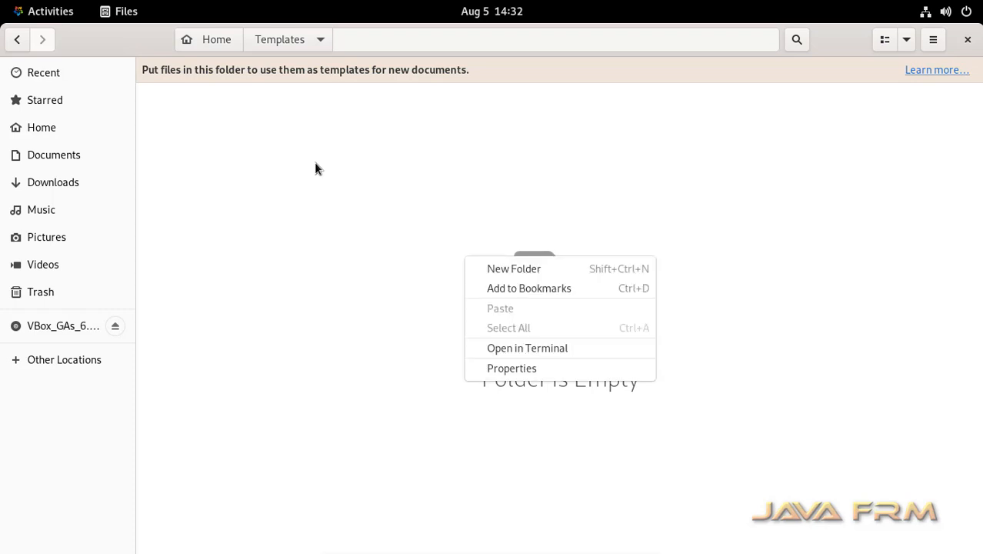
left_click(559, 348)
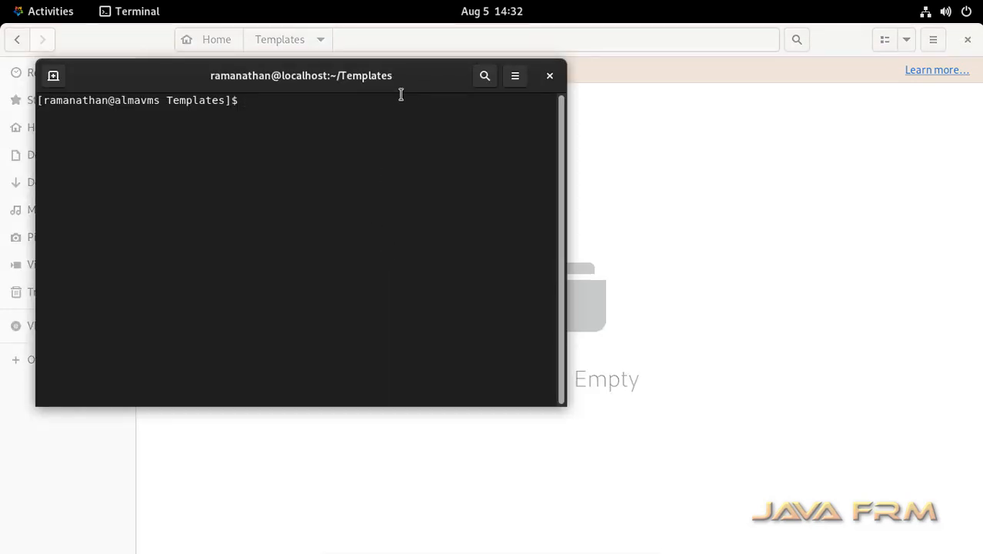
double_click(408, 87)
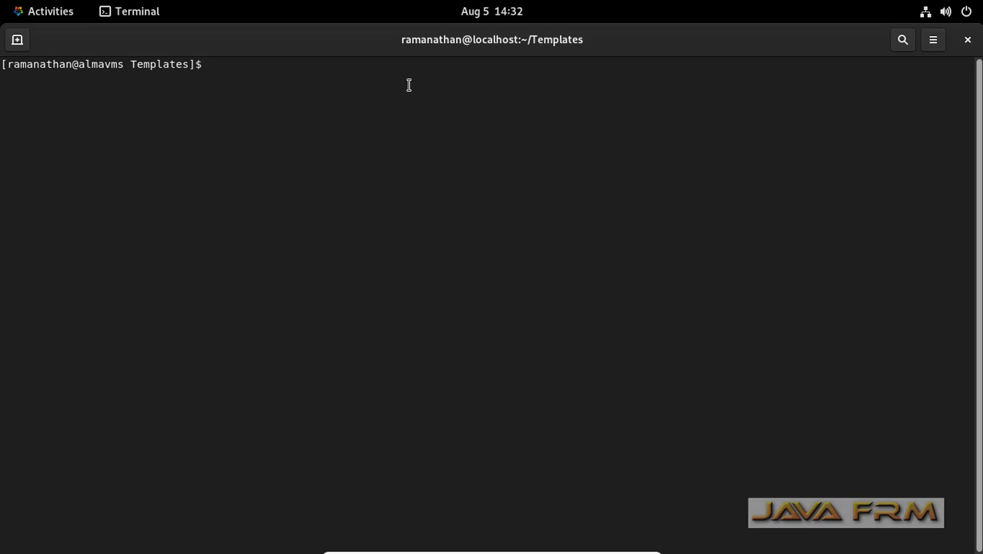
type("pwd")
key("Return")
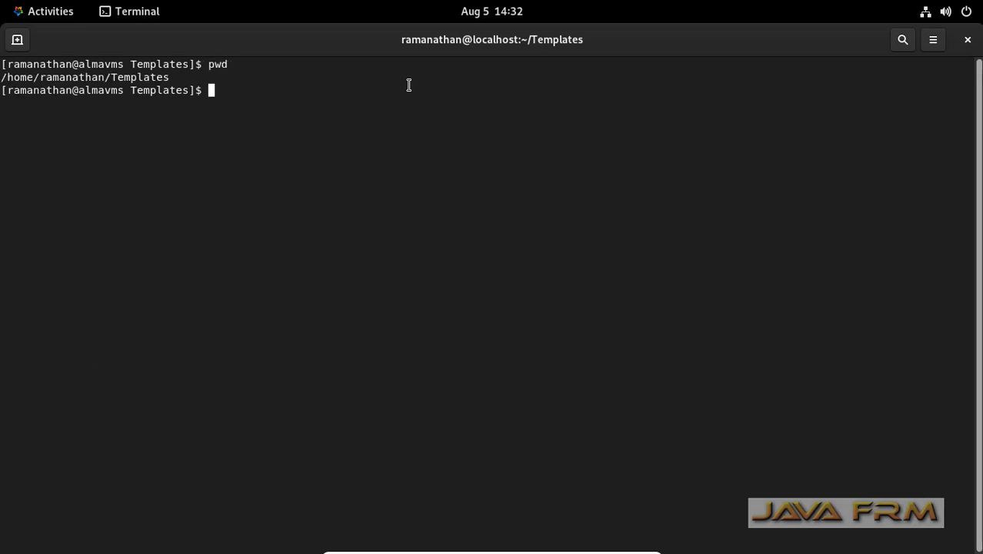
Start a new file named javatemplate.txt in vim from the Templates folder
type("vim javatempl")
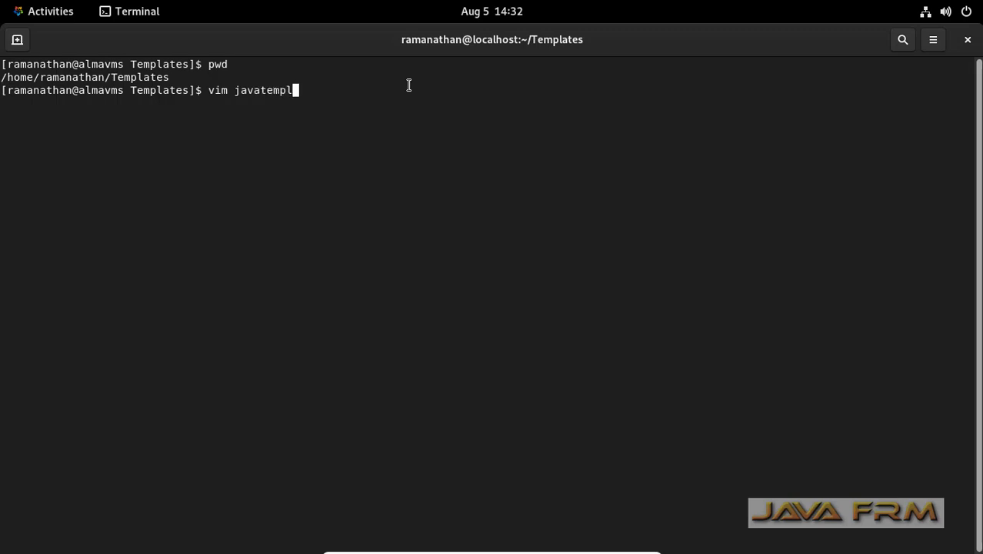
type("ate")
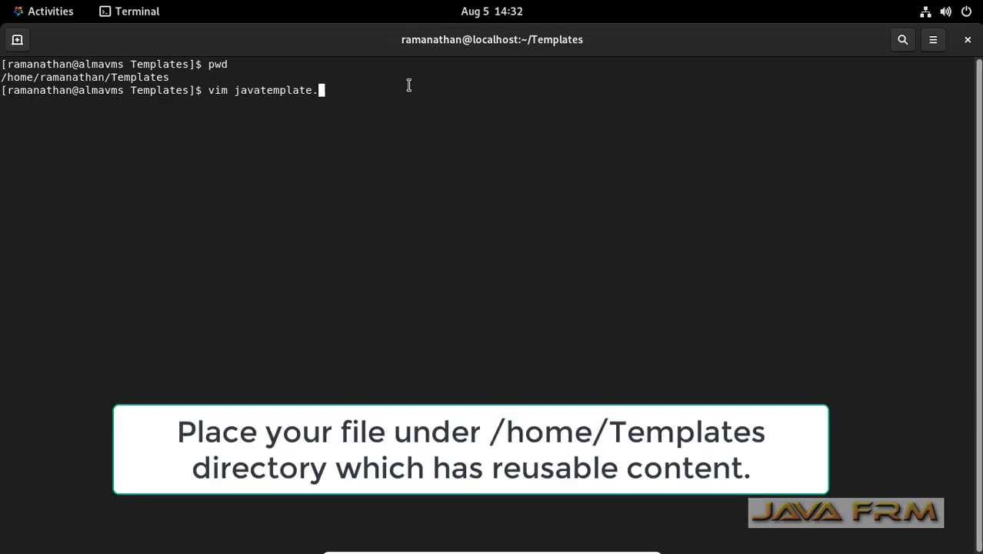
type(".txt")
key("Return")
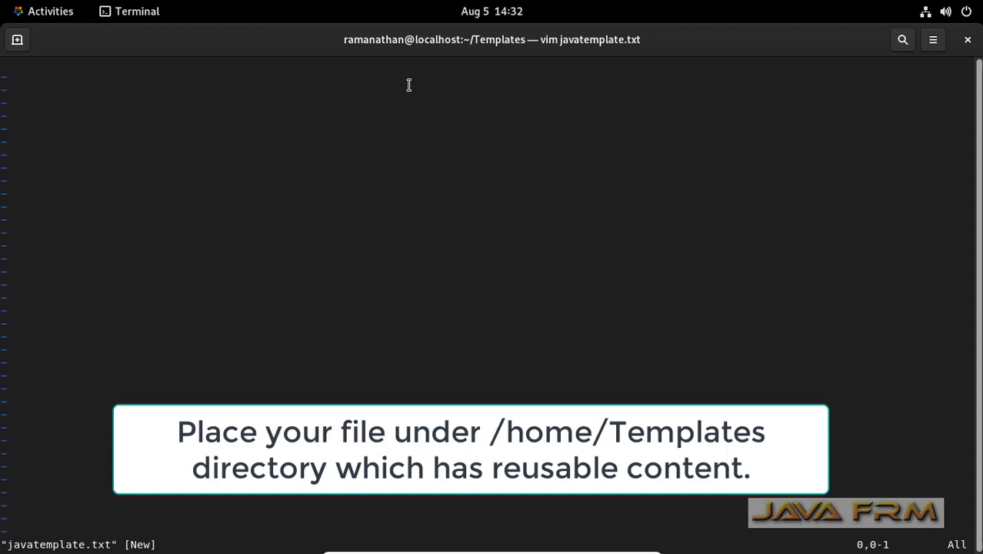
Write the opening class declaration "class Something {" on the first line of javatemplate.txt
type("i")
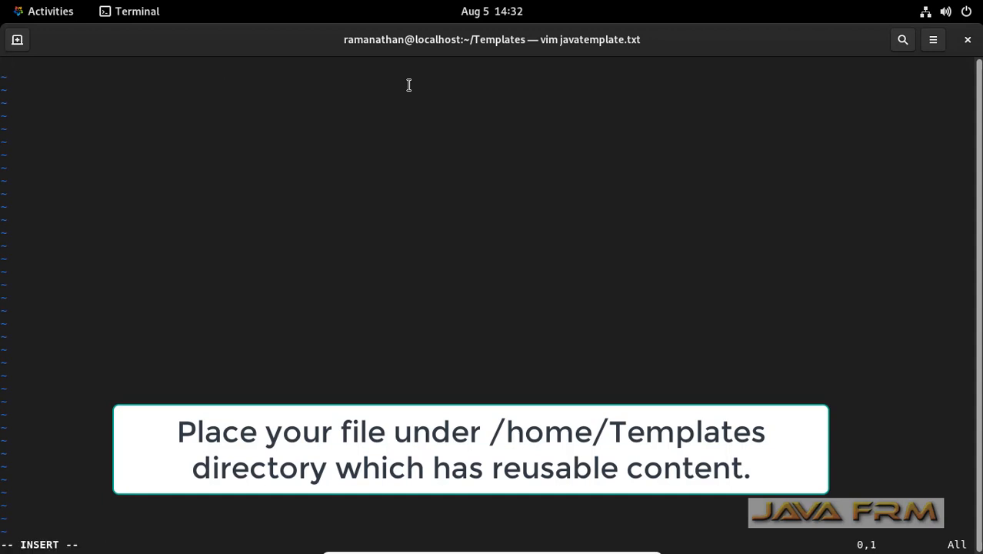
type("c")
type("las")
key("BackSpace")
type("ss Something ")
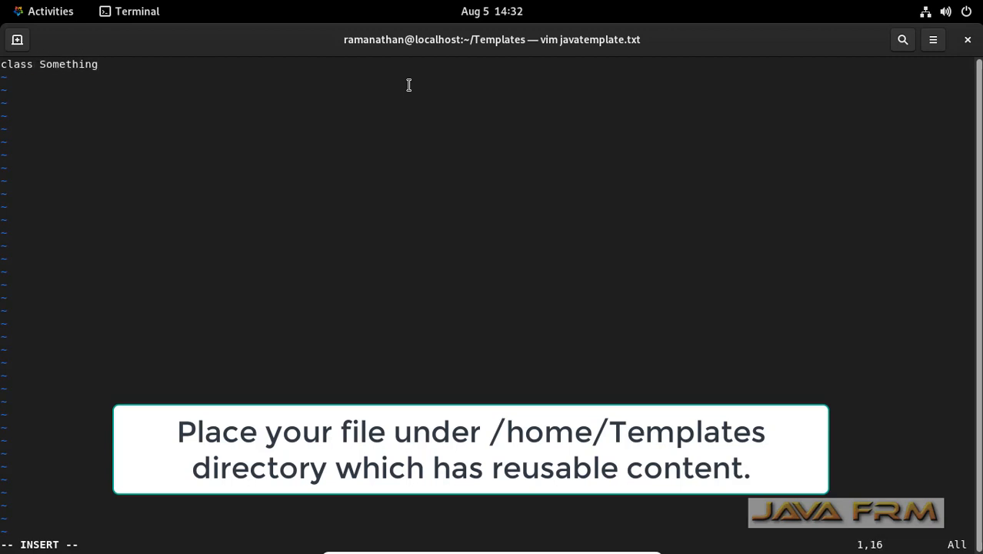
type("{")
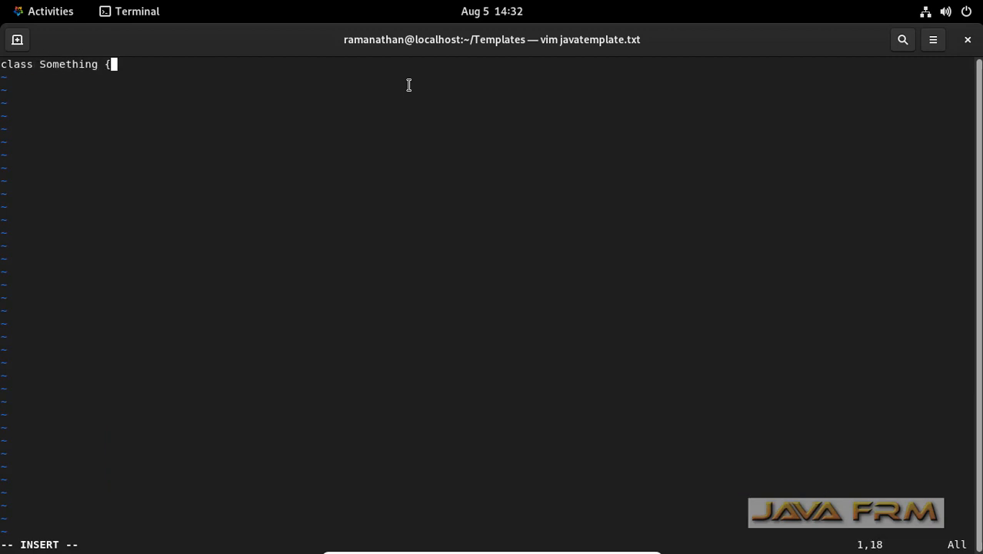
Add an empty method "public static void main (String args []) { }" inside the class and close the class brace
key("Return")
type("public static void ma")
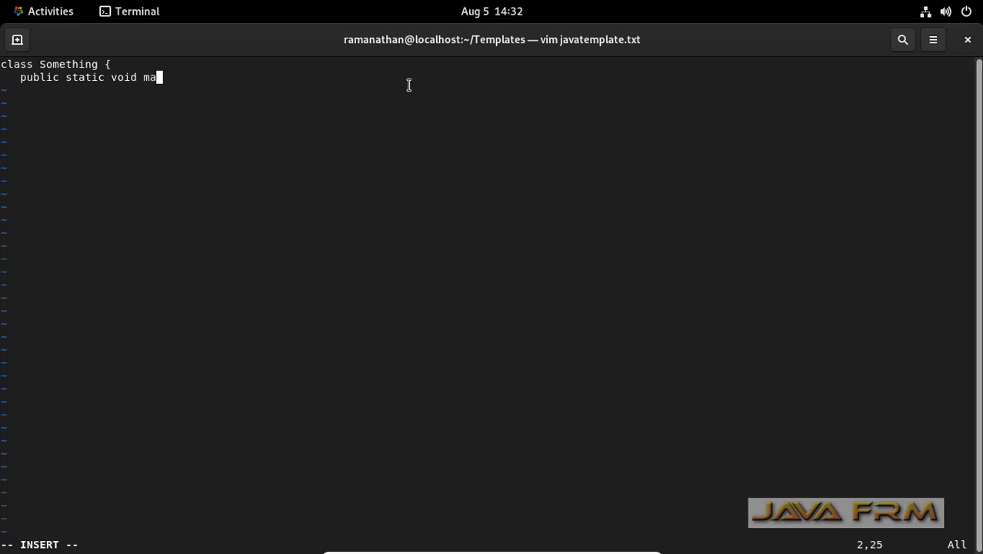
type("in (STrin")
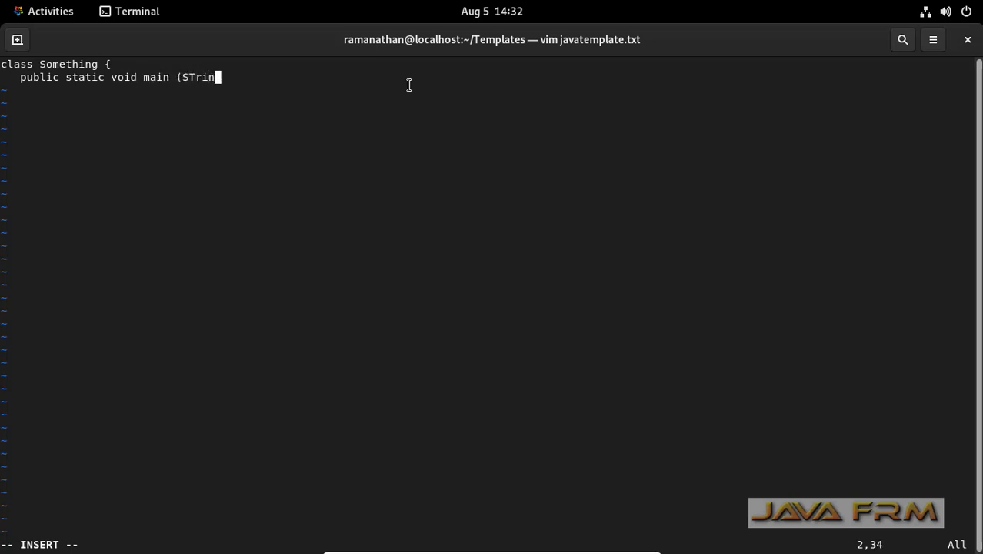
key("BackSpace")
key("BackSpace")
key("BackSpace")
key("BackSpace")
type("tring args []) ")
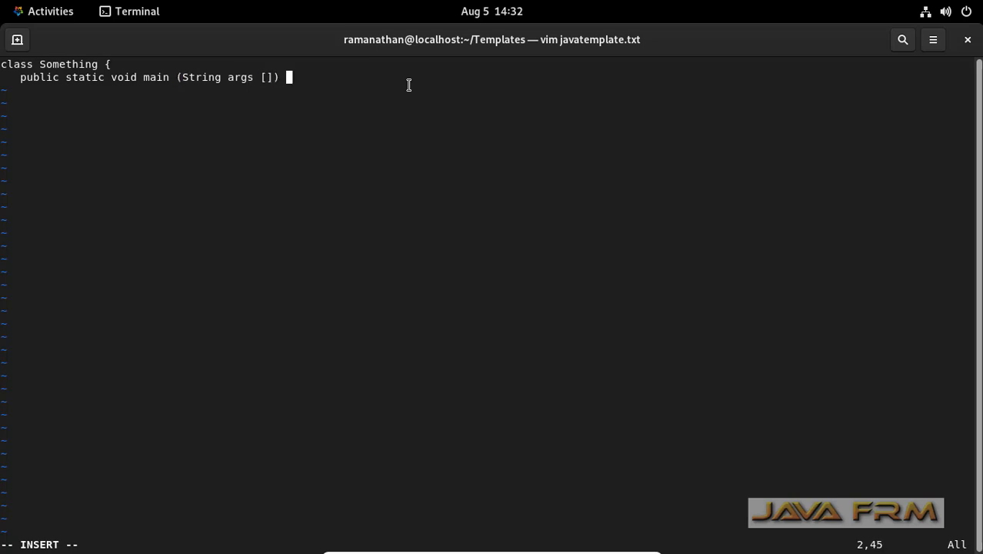
type("{")
key("Return")
type("}")
key("Return")
type("}")
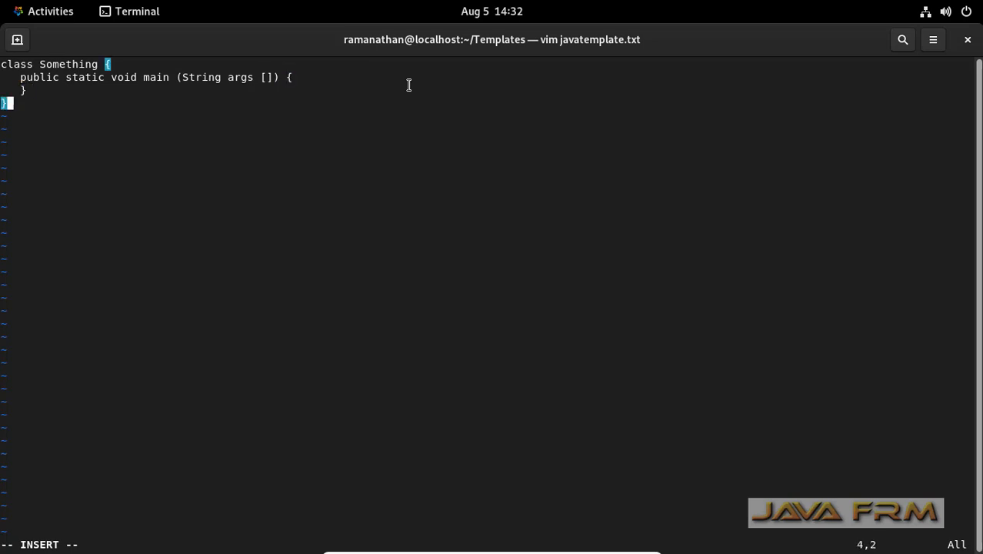
Save javatemplate.txt and quit vim
key("Escape")
type(":wq")
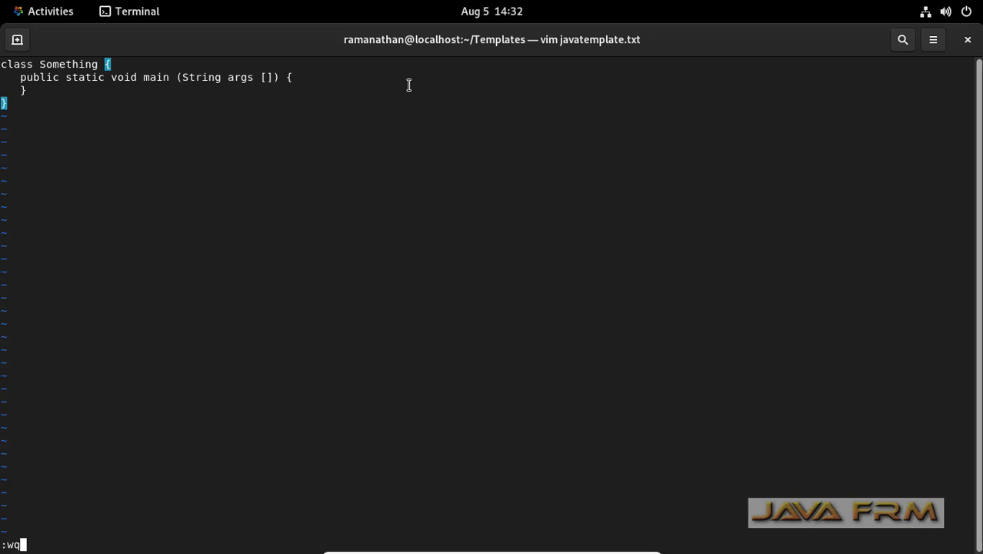
key("Return")
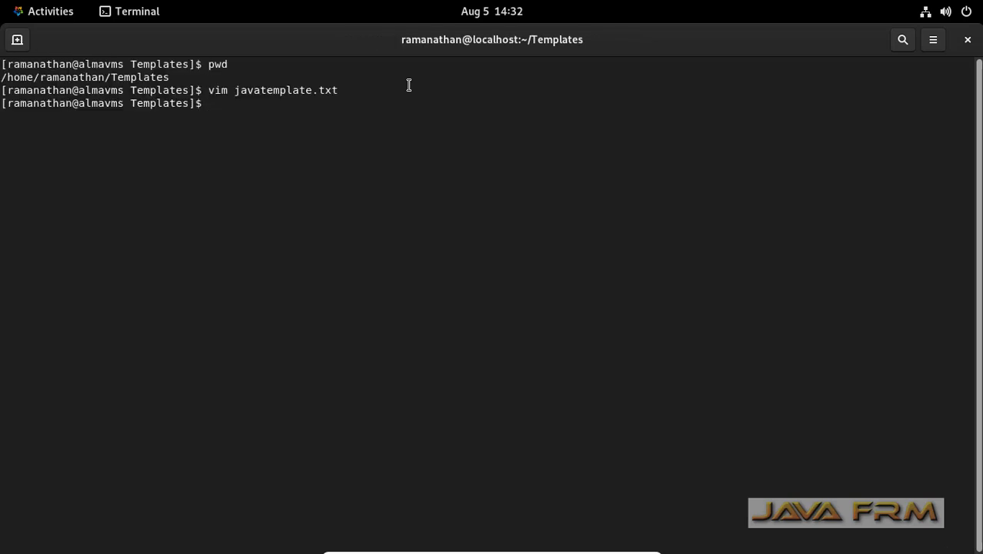
Switch to the Files window and create a new document in the Home folder from the javatemplate template
left_click(44, 12)
left_click(407, 237)
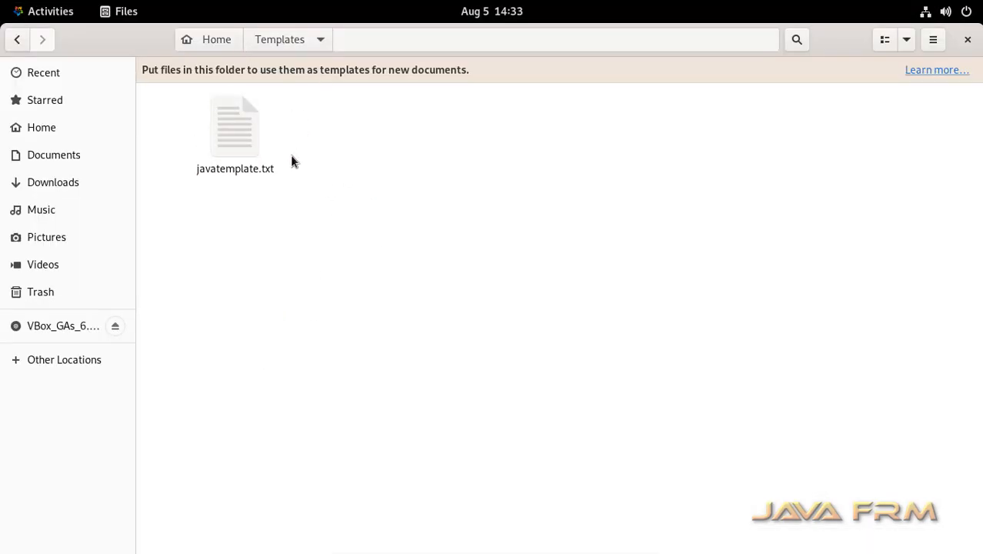
left_click(213, 43)
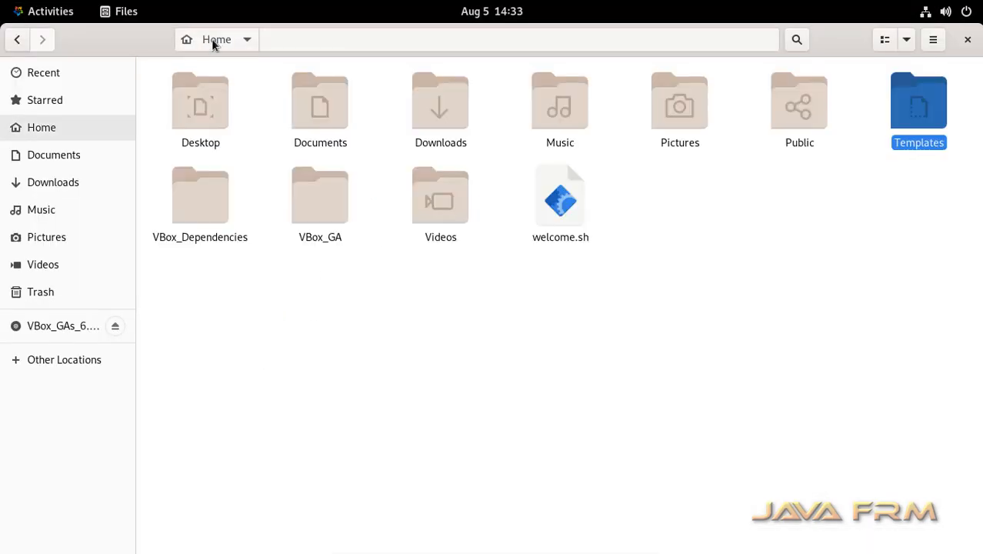
right_click(456, 311)
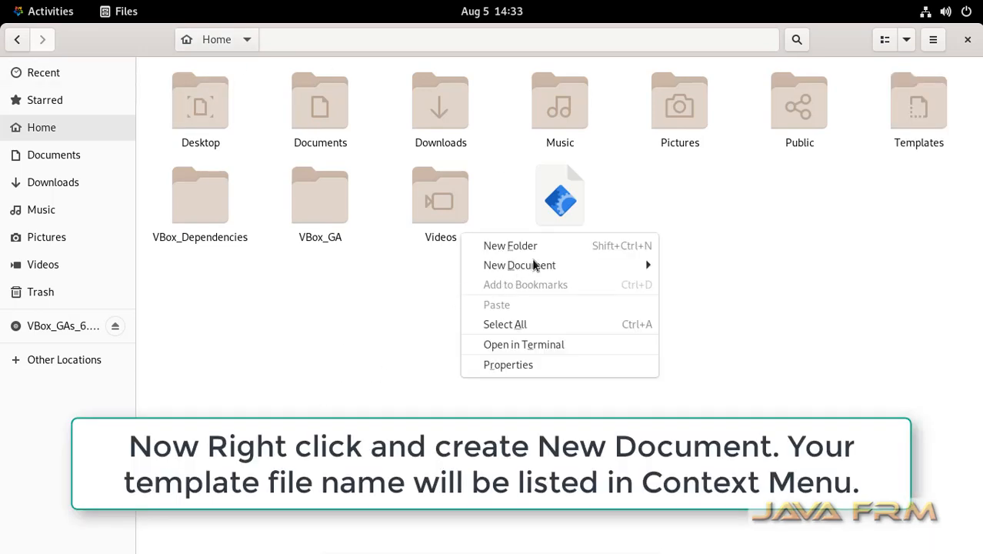
mouse_move(560, 267)
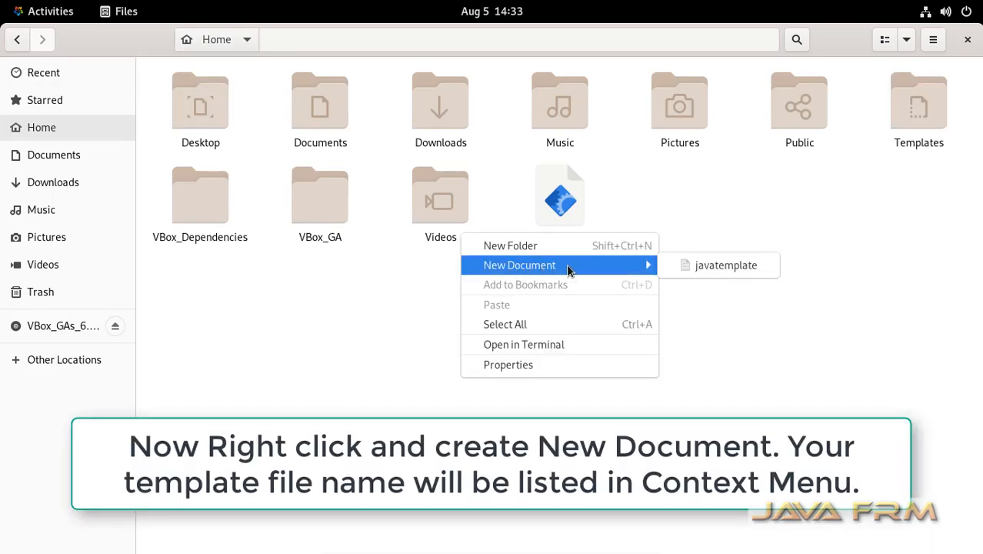
left_click(727, 266)
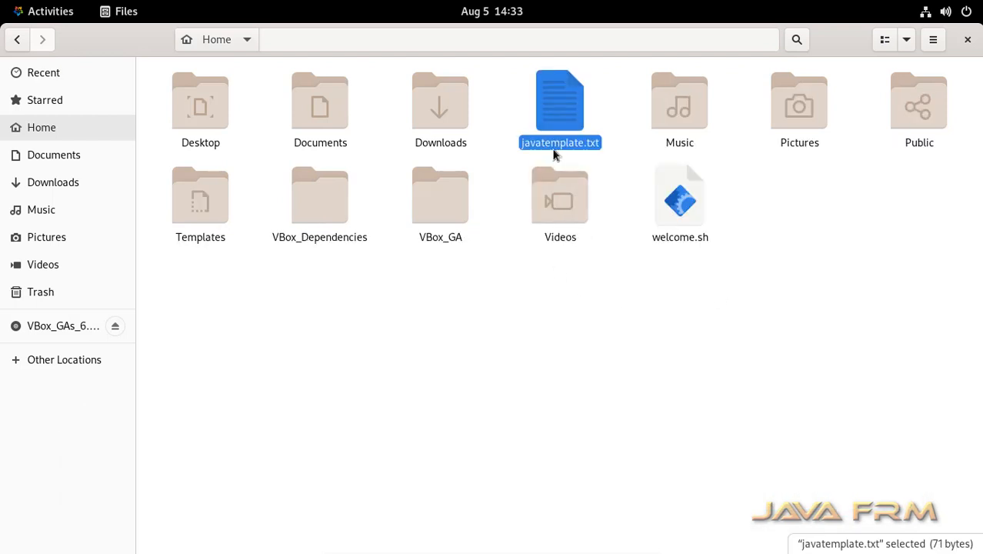
Rename the new javatemplate.txt in the Home folder as Demo.java
type("Demo")
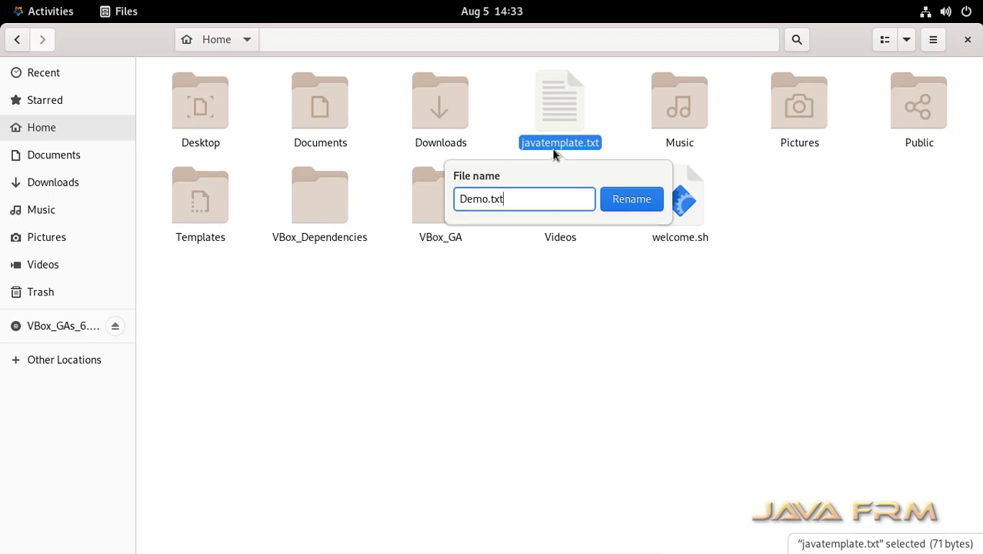
key("BackSpace")
type("java")
left_click(638, 200)
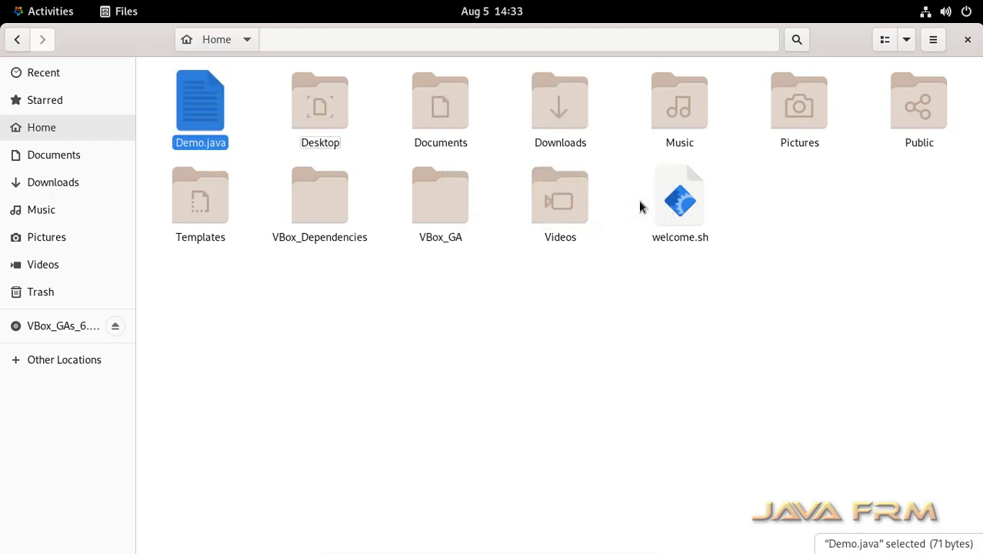
Open Demo.java in Text Editor and change the class name to Demo
right_click(201, 136)
left_click(244, 164)
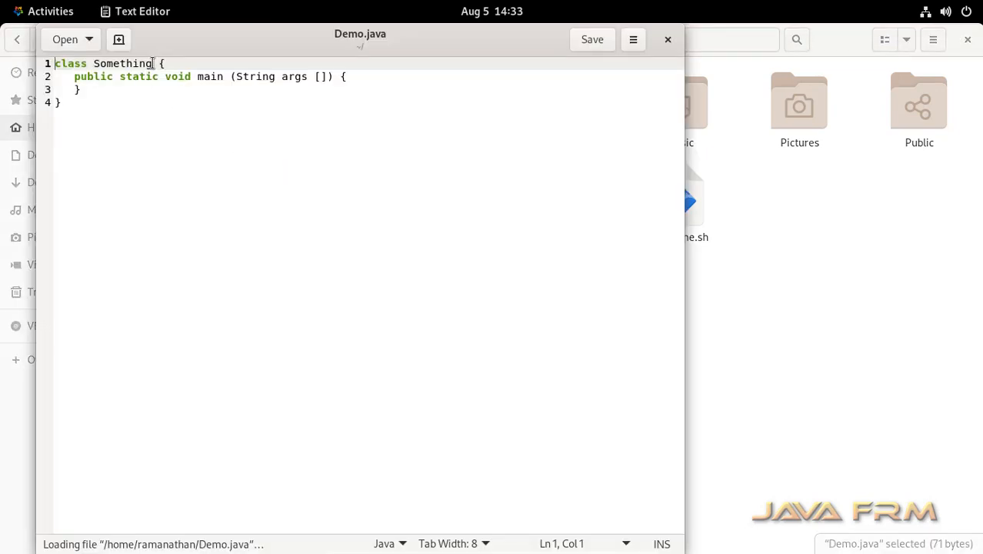
left_click(154, 65)
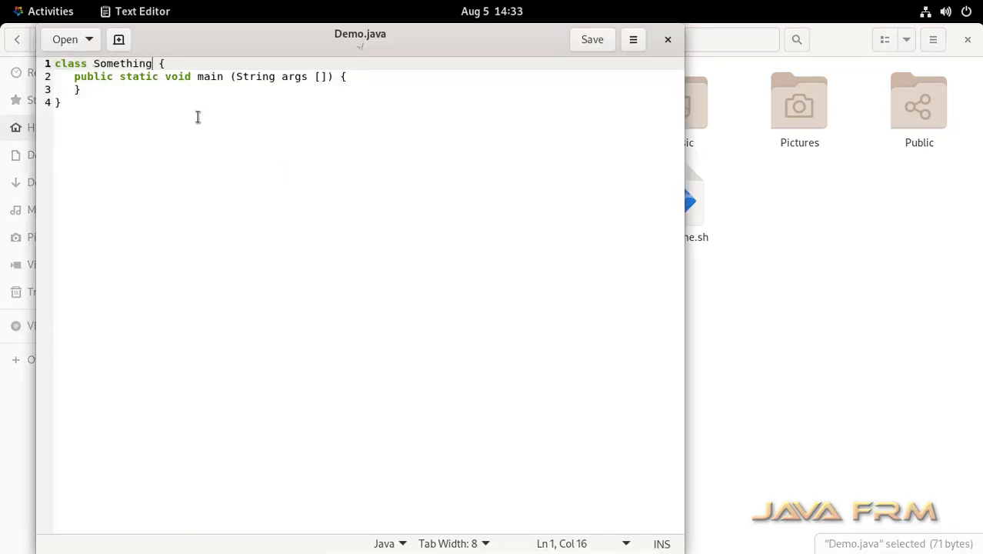
key("BackSpace")
key("BackSpace")
key("BackSpace")
key("BackSpace")
key("BackSpace")
key("BackSpace")
key("BackSpace")
key("BackSpace")
key("BackSpace")
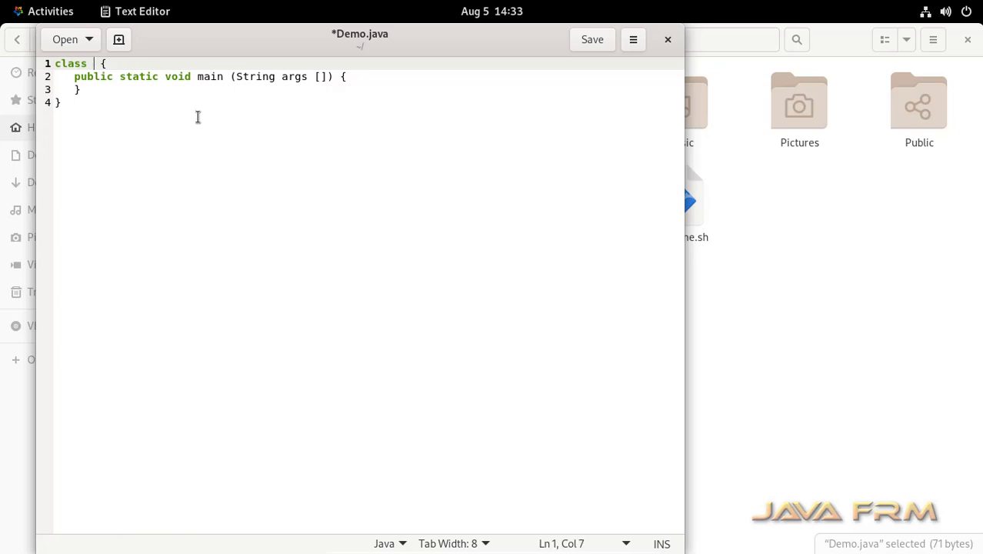
type("Demo")
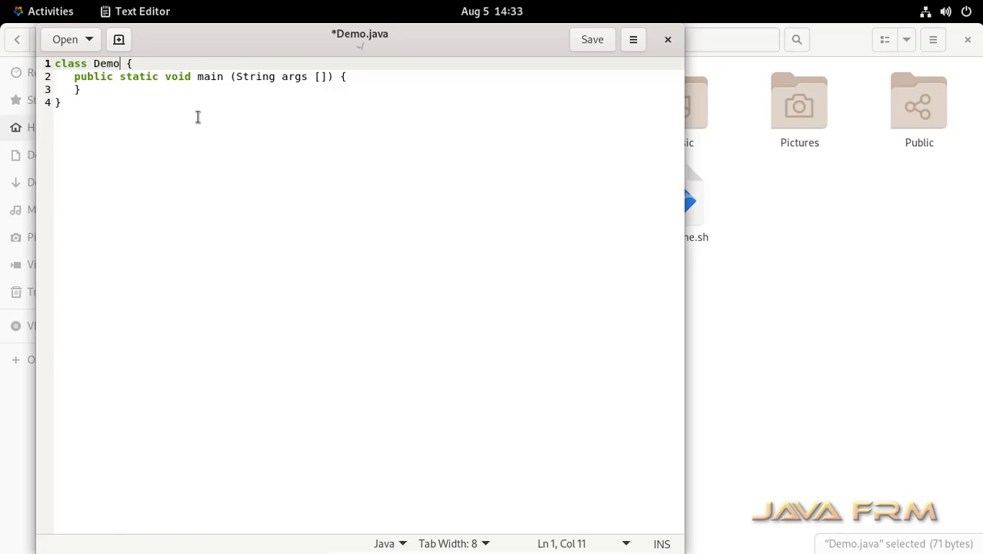
Add System.out.println ("Welcome"); as a new line inside the main method, and save and close Demo.java
left_click(355, 79)
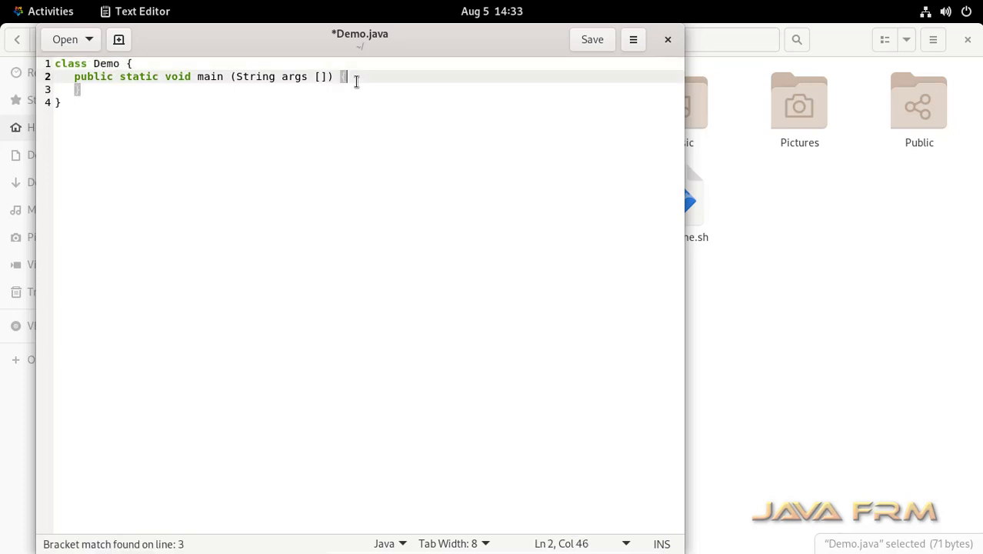
key("Return")
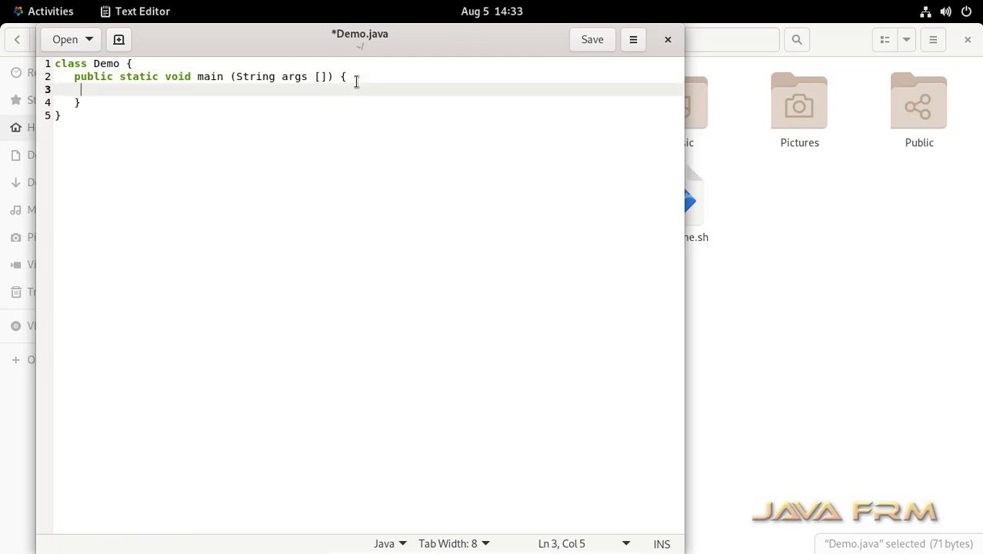
type("System.")
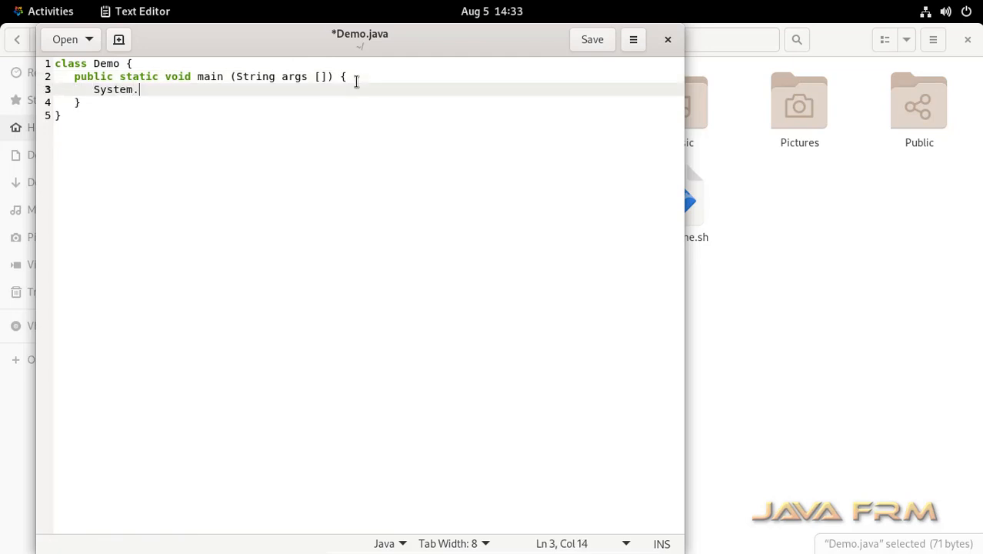
type("out.prin")
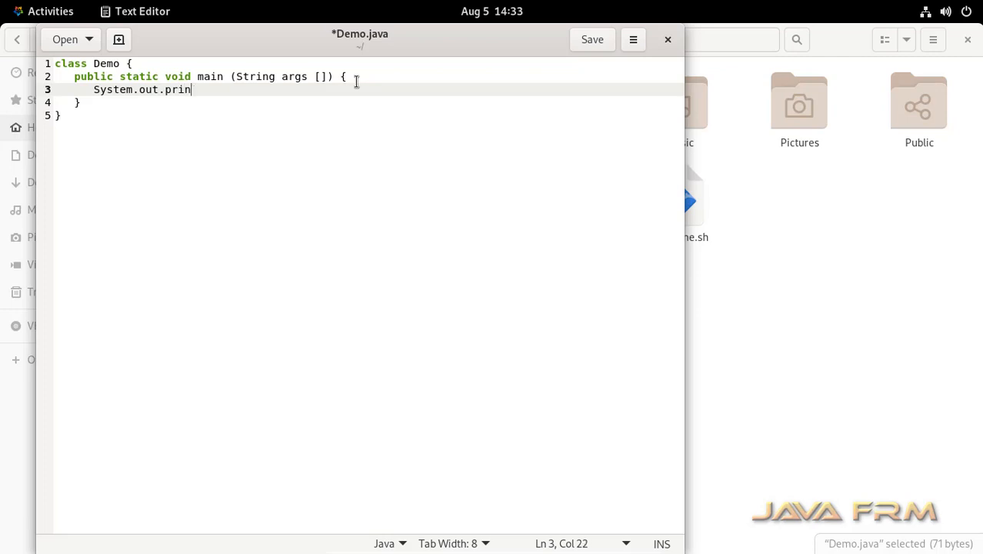
type("tln (\"Welcome")
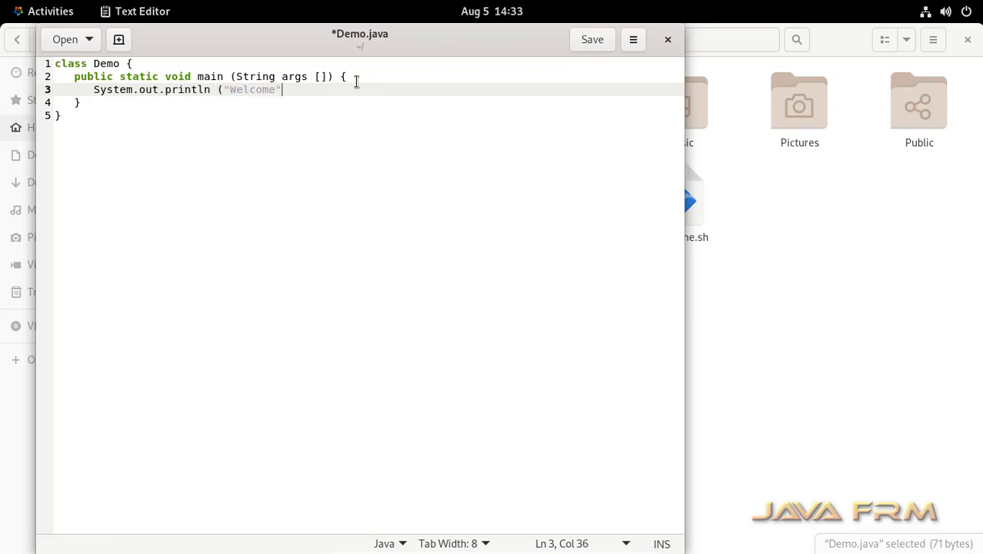
key("BackSpace")
type("\");")
left_click(592, 41)
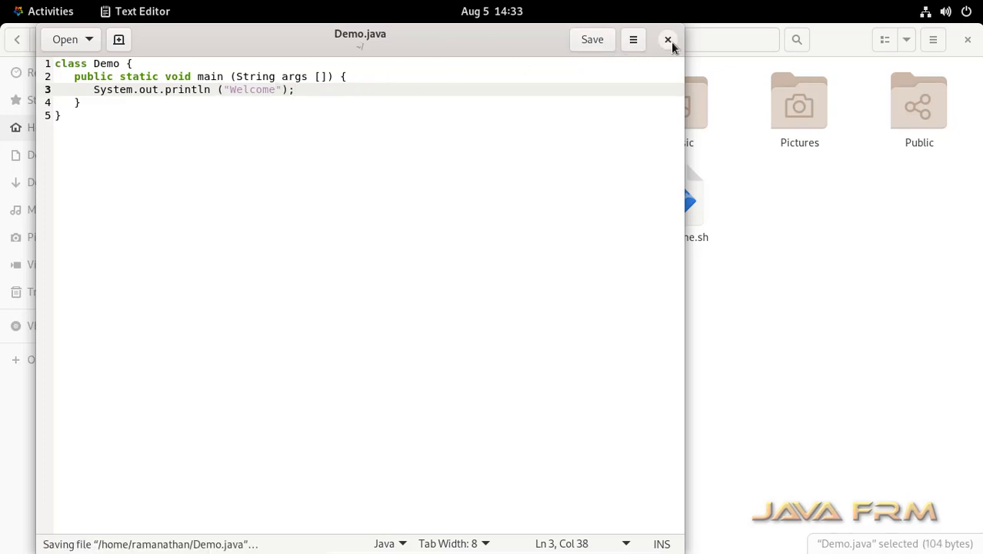
left_click(667, 40)
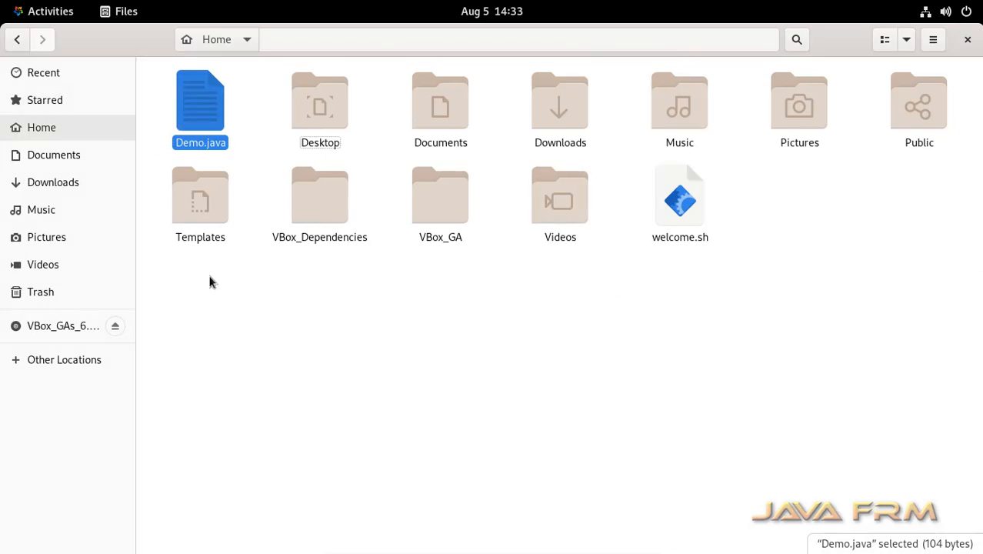
Open the Templates folder in Files, and switch to Terminal to start a new htmltemplate.txt in vim
double_click(198, 210)
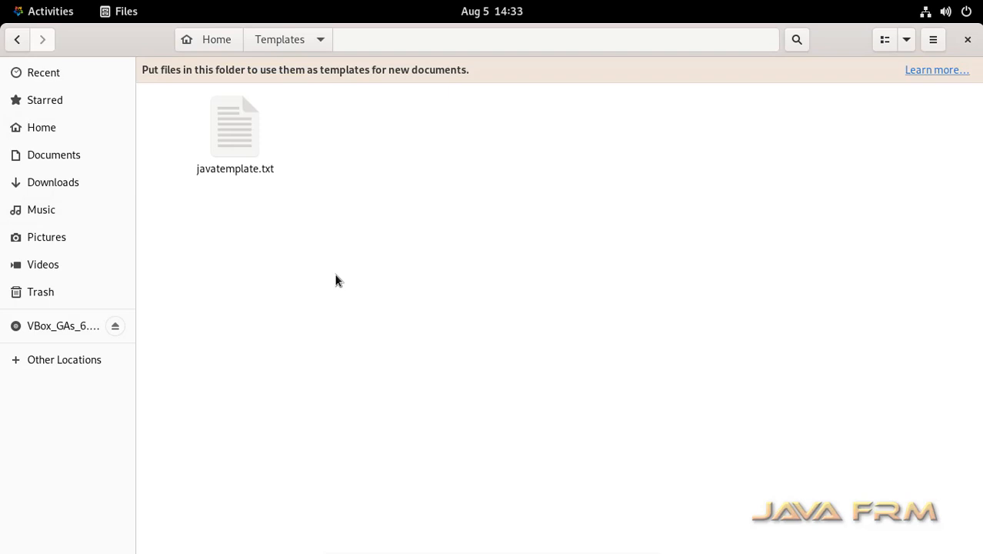
left_click(52, 15)
left_click(669, 264)
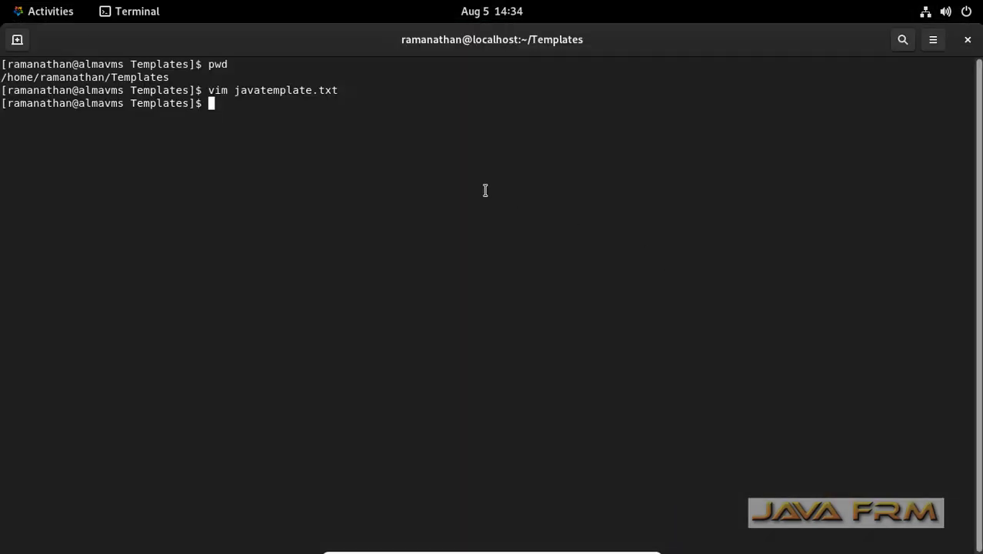
type("vim htmltempl")
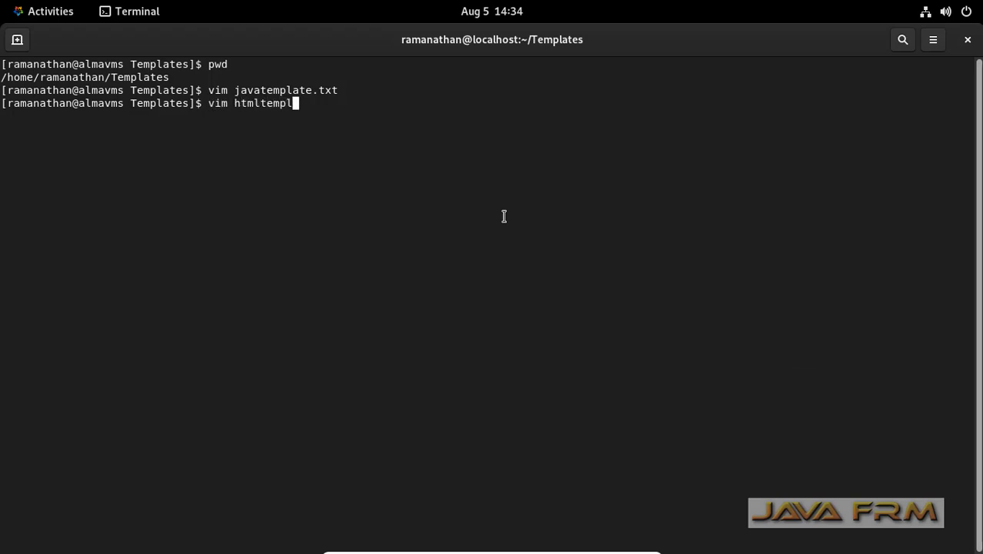
type("ate.txt")
key("Return")
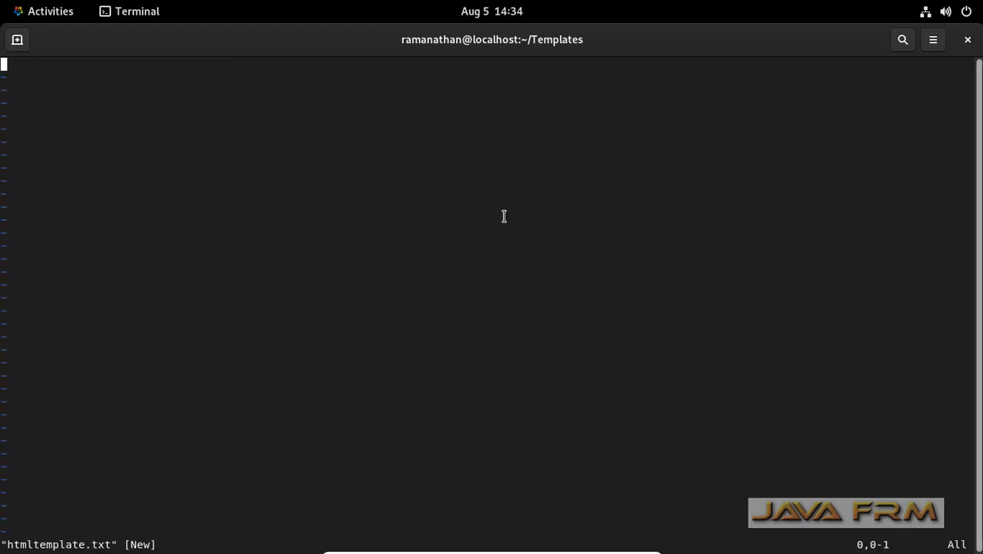
Write an HTML skeleton in htmltemplate.txt with opening and closing html tags around an indented, empty body element
type("i")
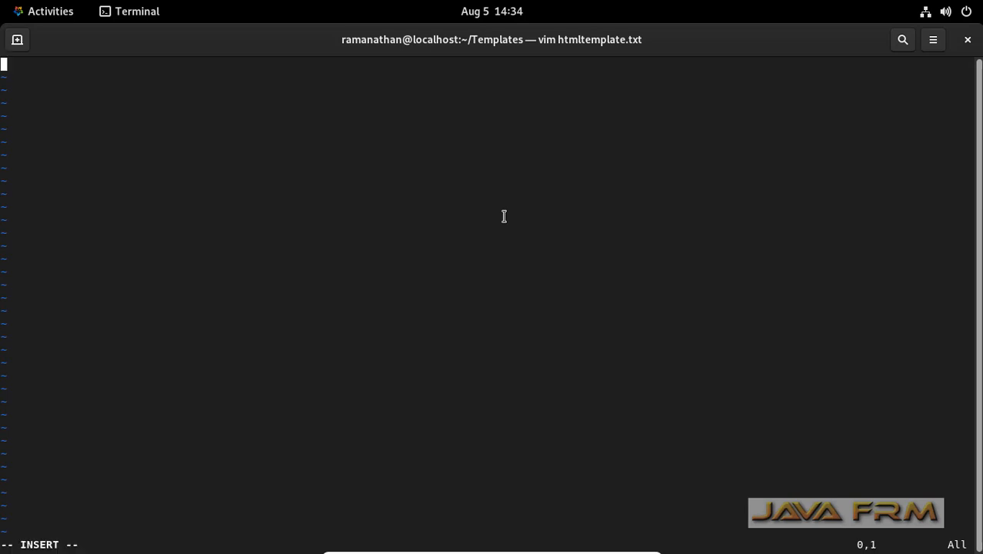
type("<html>")
key("Return")
type("<body")
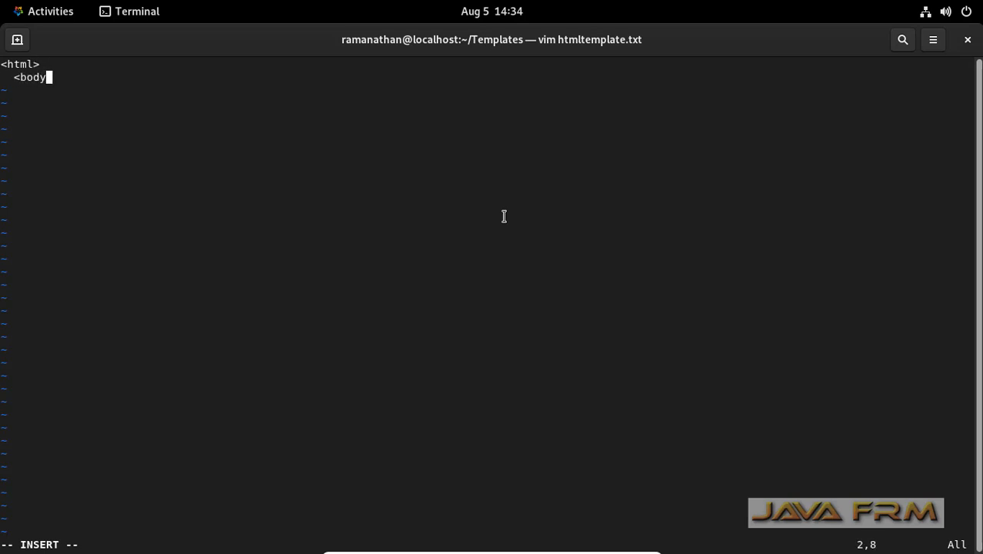
type(">")
key("Return")
type("</body>")
key("Return")
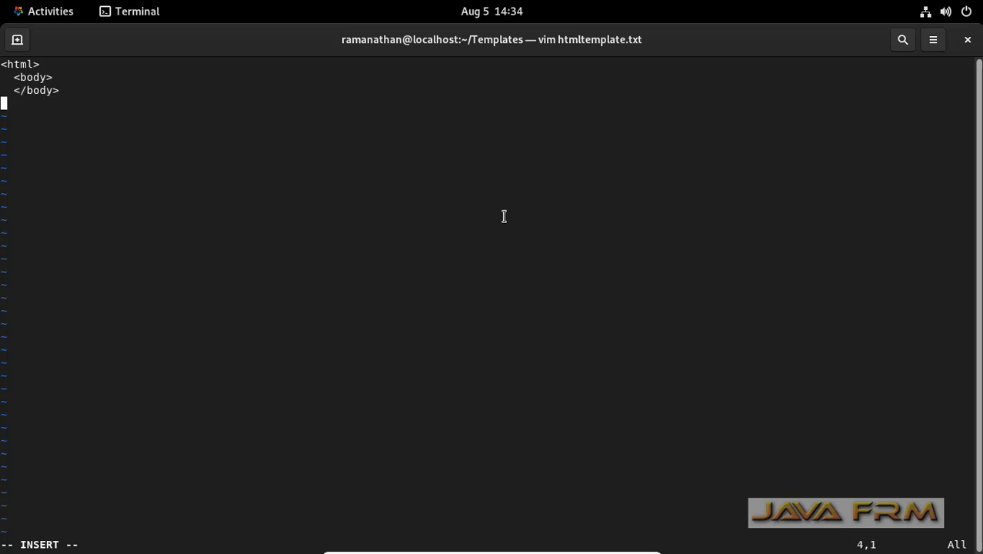
type("</html>")
Save htmltemplate.txt and quit vim
key("Escape")
type(":wq")
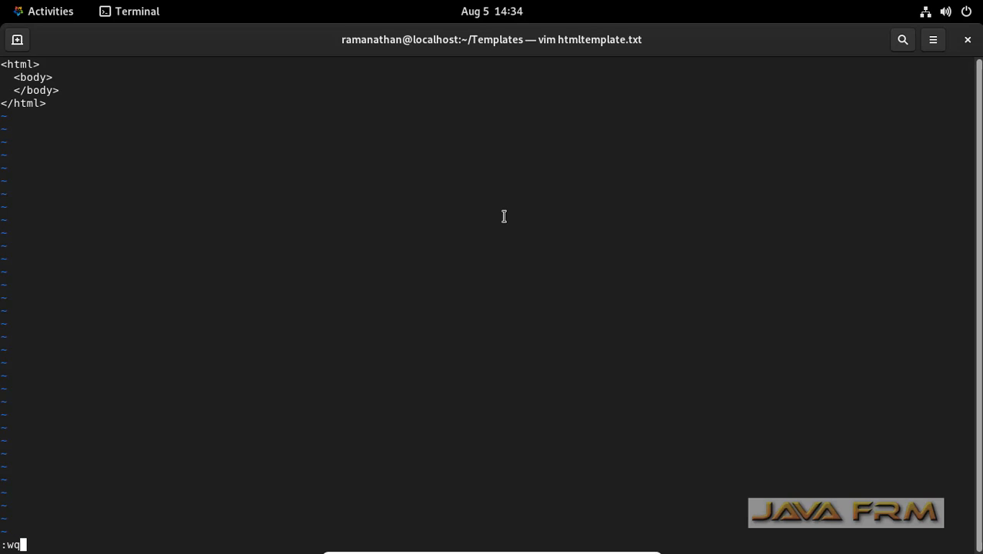
key("Return")
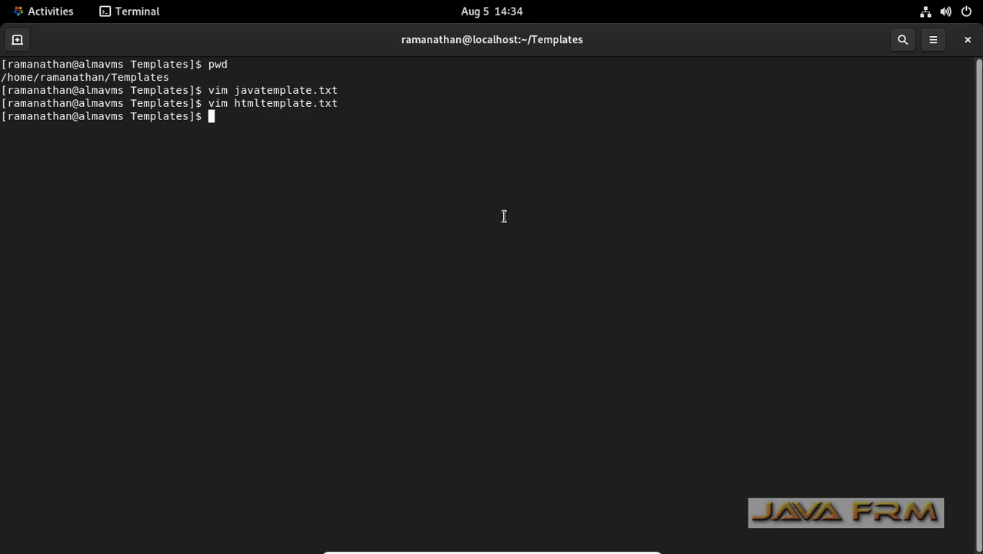
Switch to the Files window and create a new document in the Home folder from the htmltemplate template
left_click(48, 11)
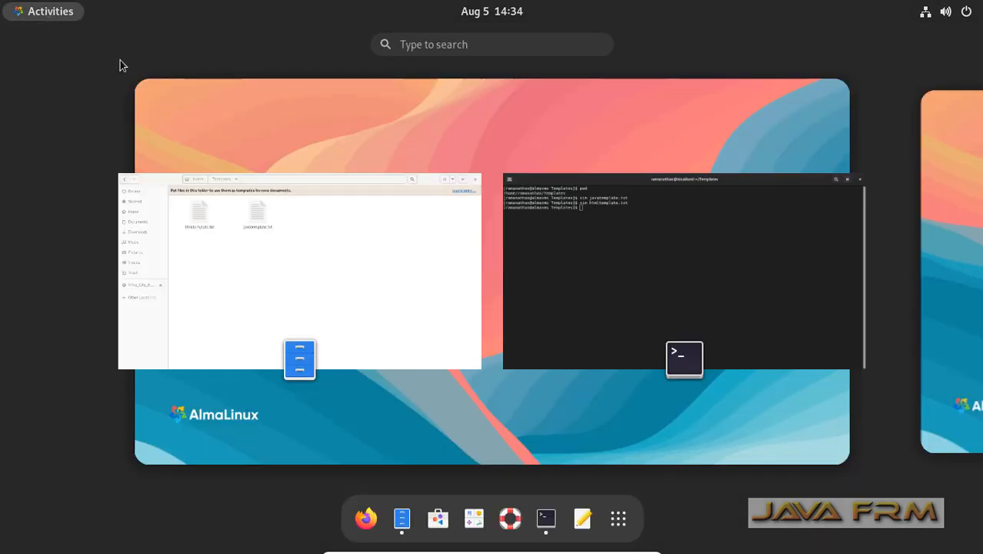
left_click(357, 261)
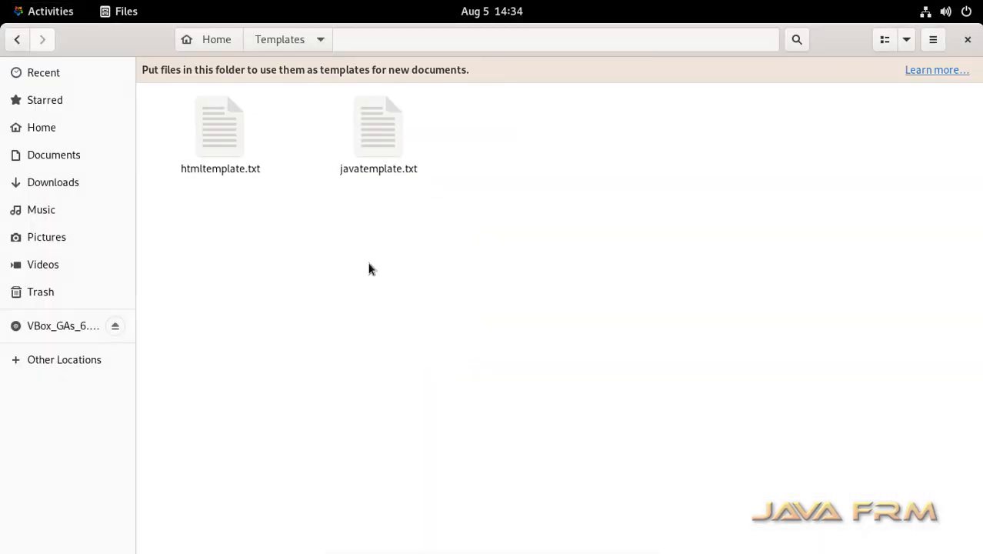
left_click(214, 48)
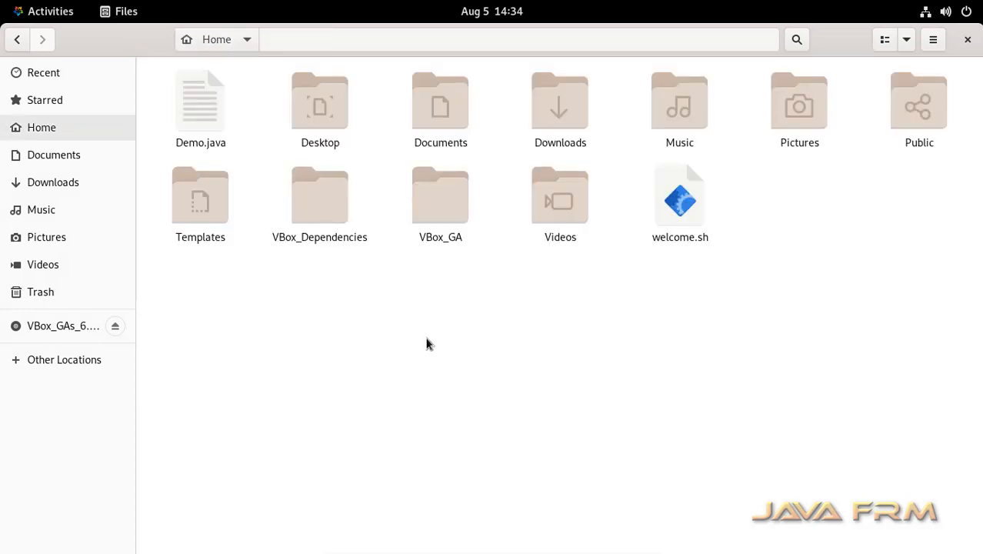
right_click(428, 344)
mouse_move(554, 265)
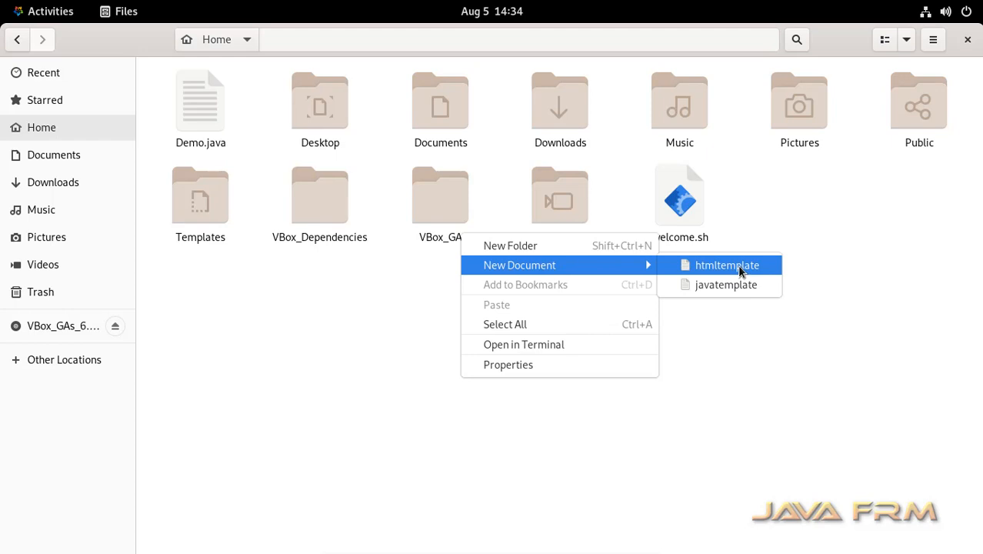
left_click(726, 265)
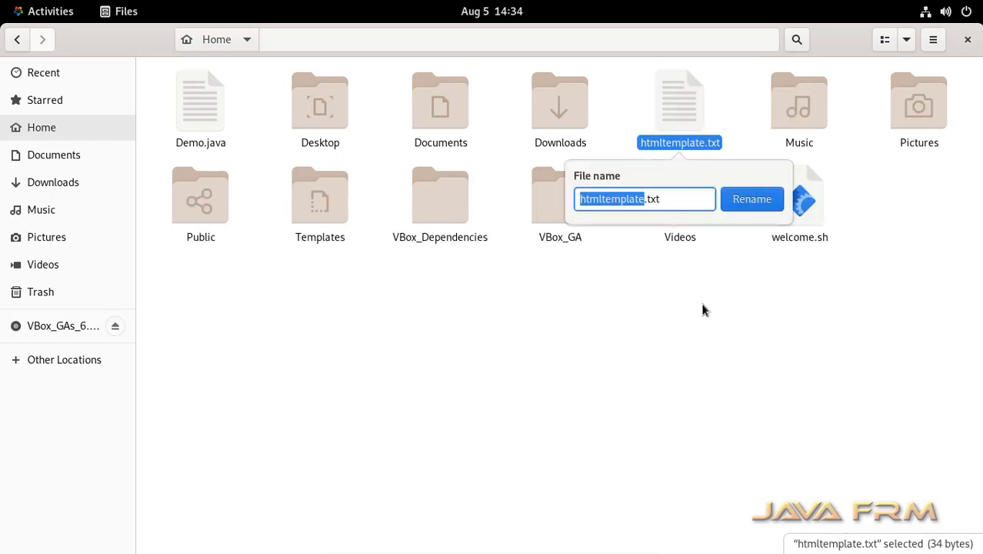
Rename the new htmltemplate.txt in the Home folder as htmldoc.html
type("htm")
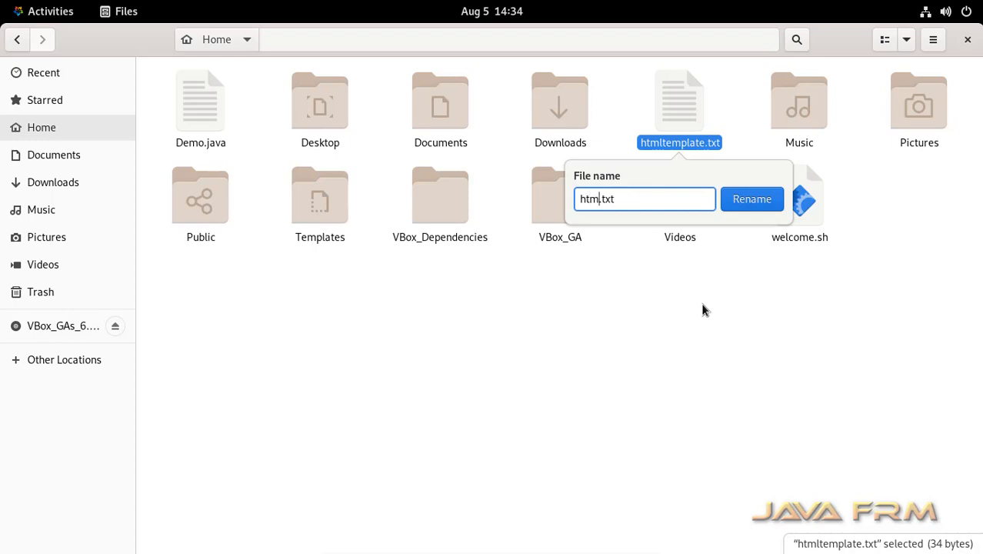
type("ldoc.html")
key("Return")
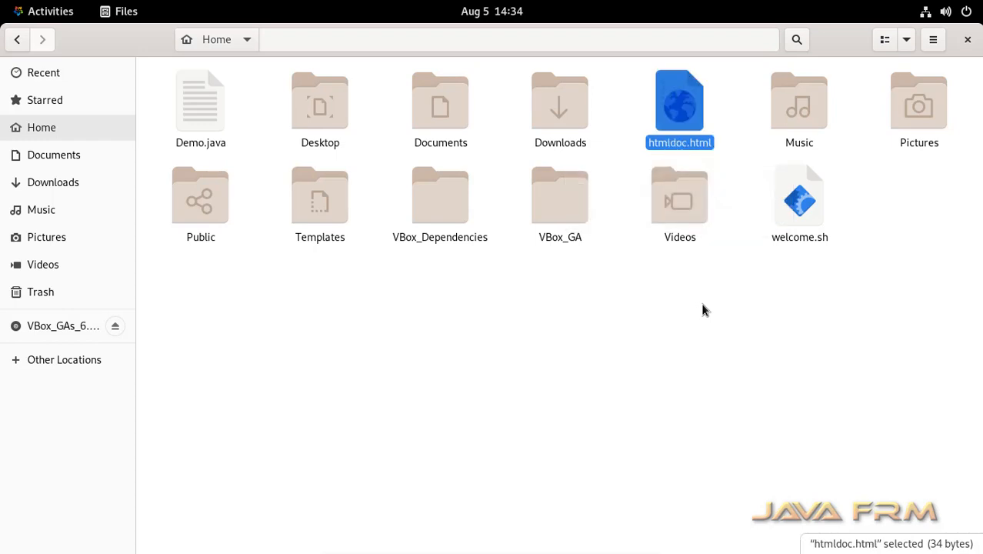
Open htmldoc.html with Text Editor instead of the default application
right_click(682, 125)
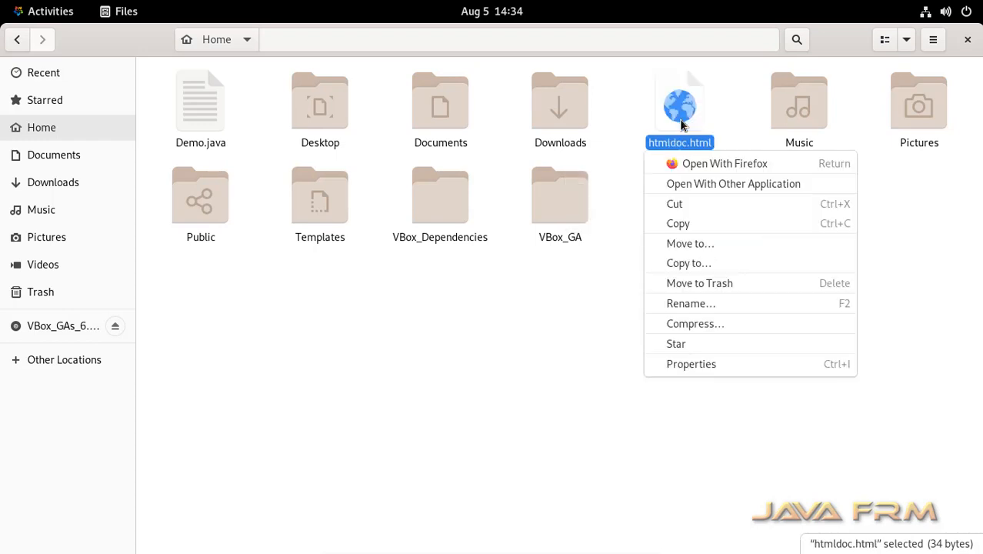
left_click(723, 184)
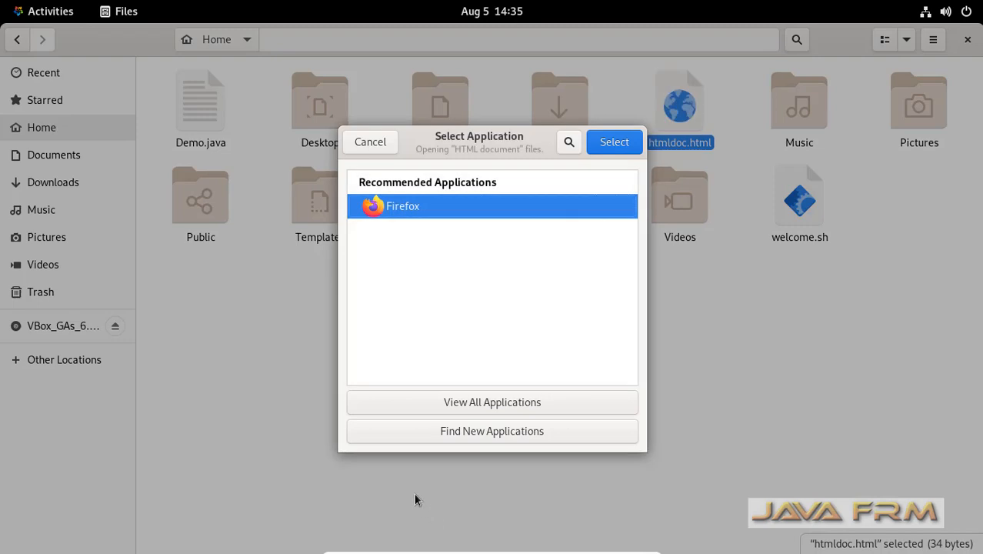
left_click(489, 403)
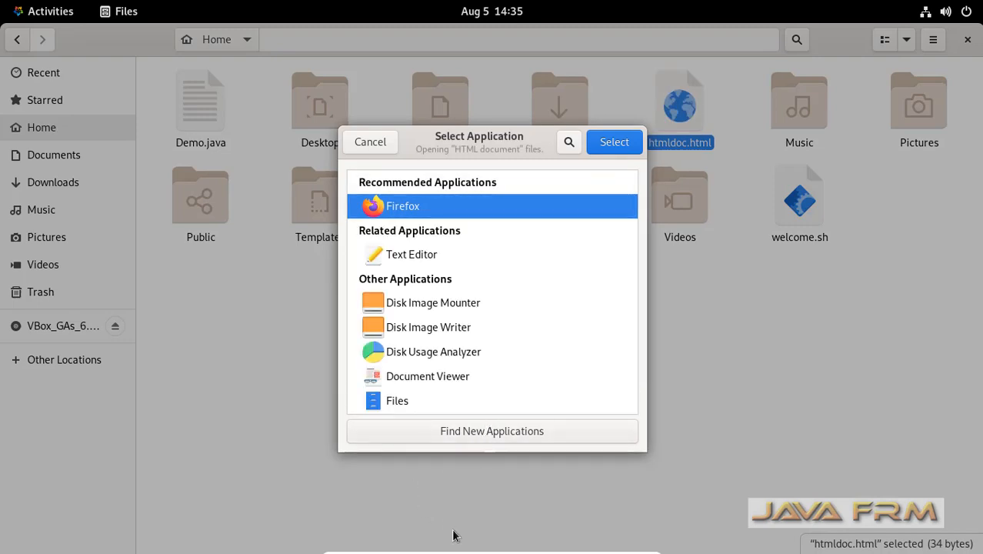
left_click(428, 254)
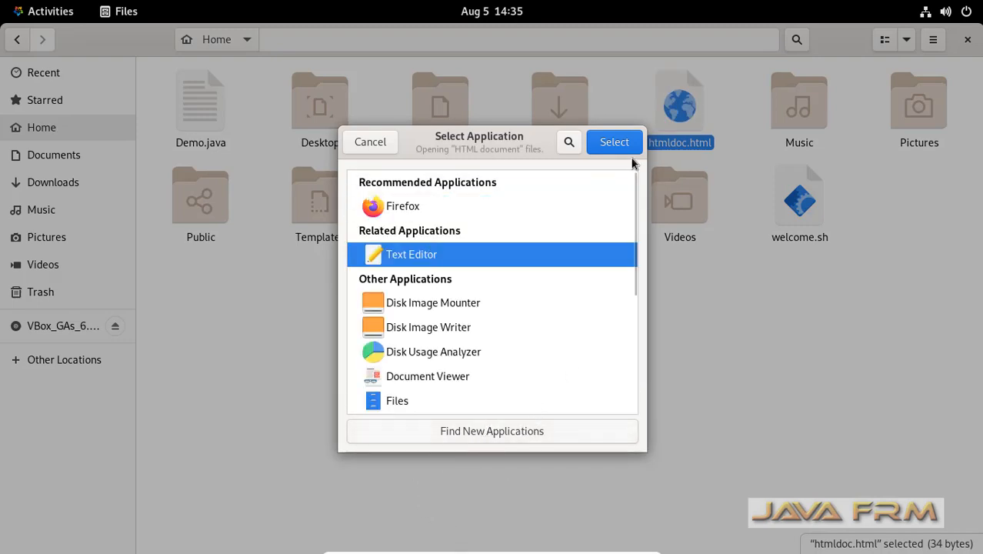
left_click(614, 142)
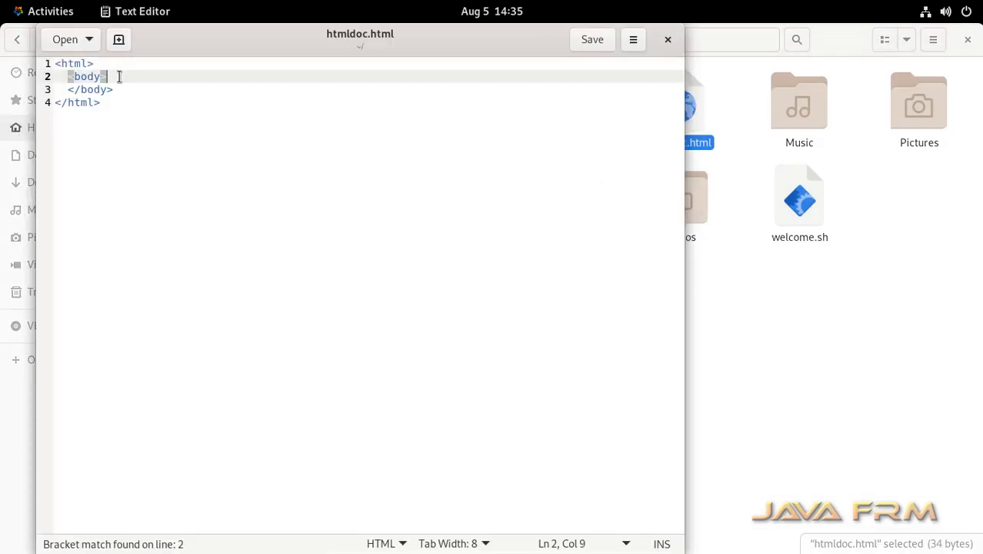
Add the line "Welcome to Template folder in Alma Linux 9" inside the body element, and save and close htmldoc.html
key("Return")
type("Welcome")
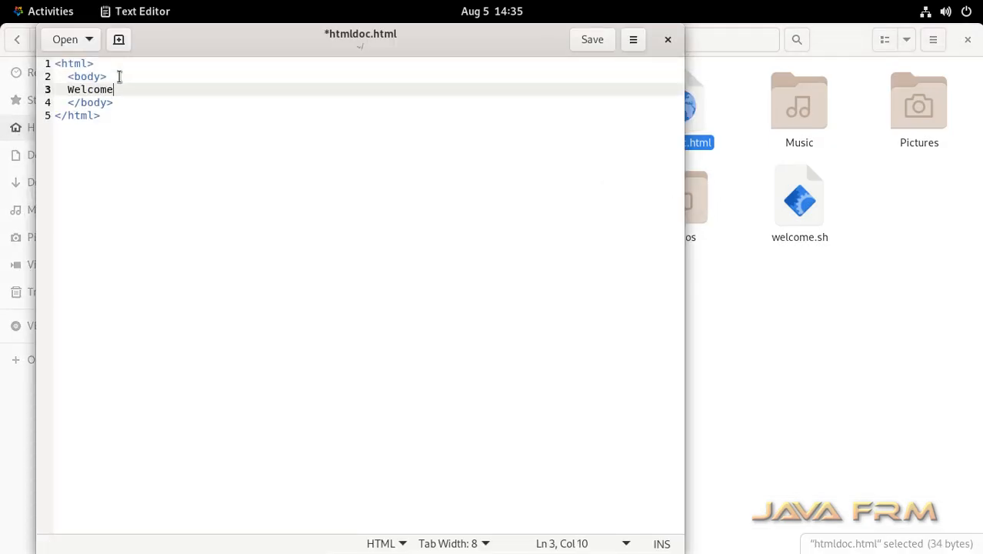
type(" to Template folder in ")
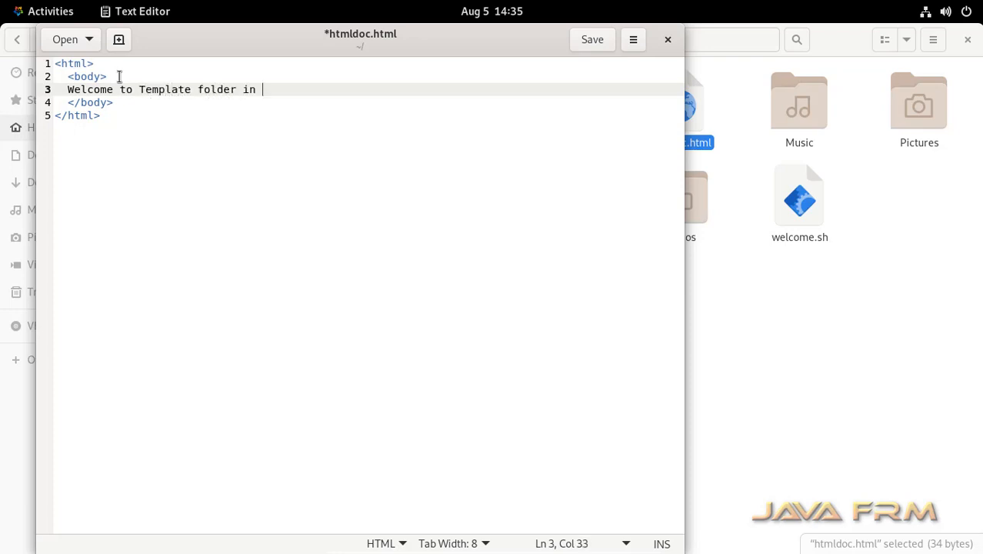
type("Alma Linux 9")
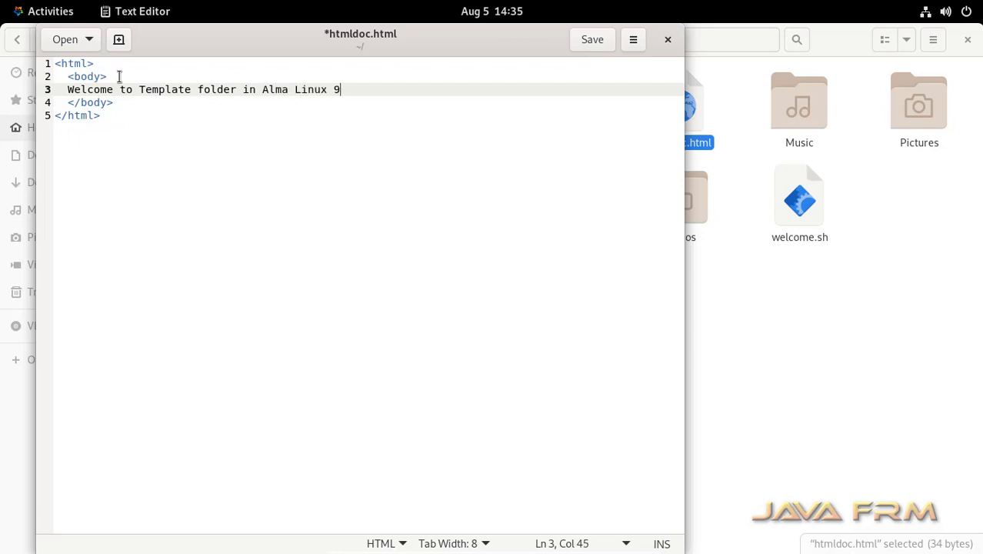
left_click(598, 44)
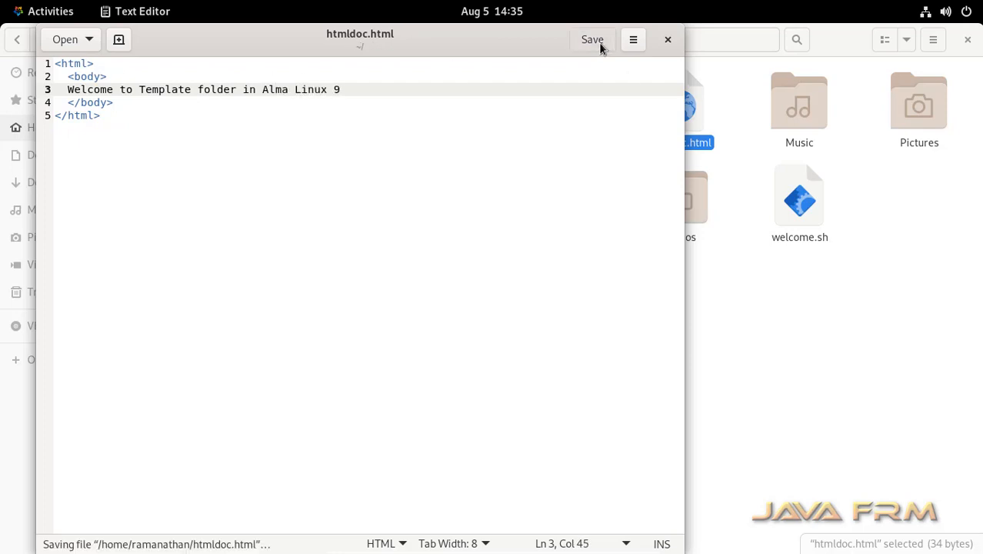
left_click(667, 40)
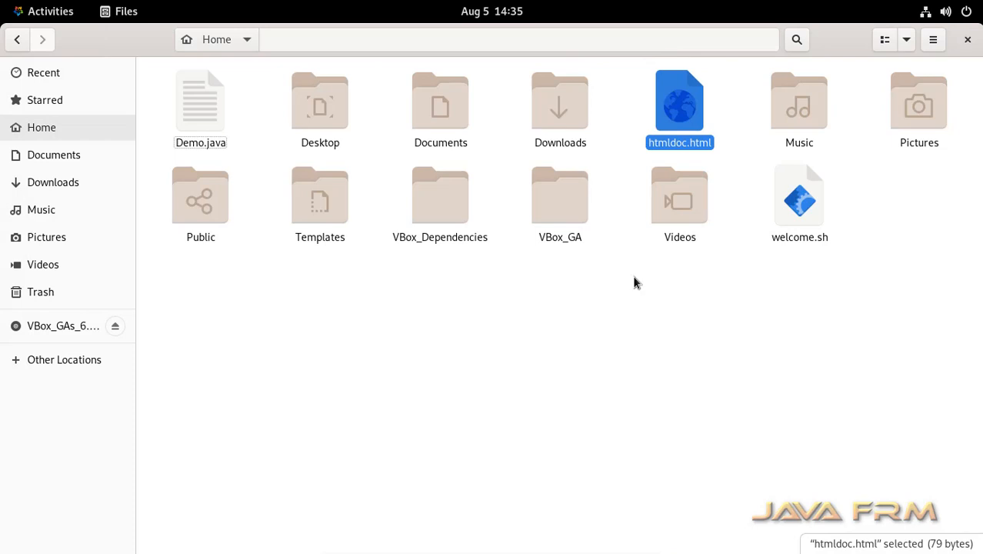
View htmldoc.html in Firefox and close the browser
right_click(680, 135)
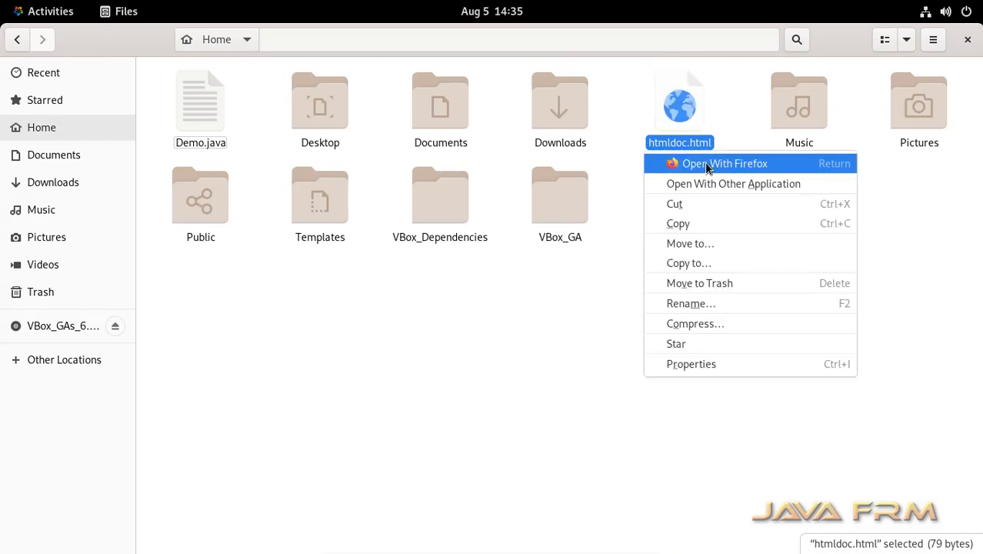
left_click(702, 163)
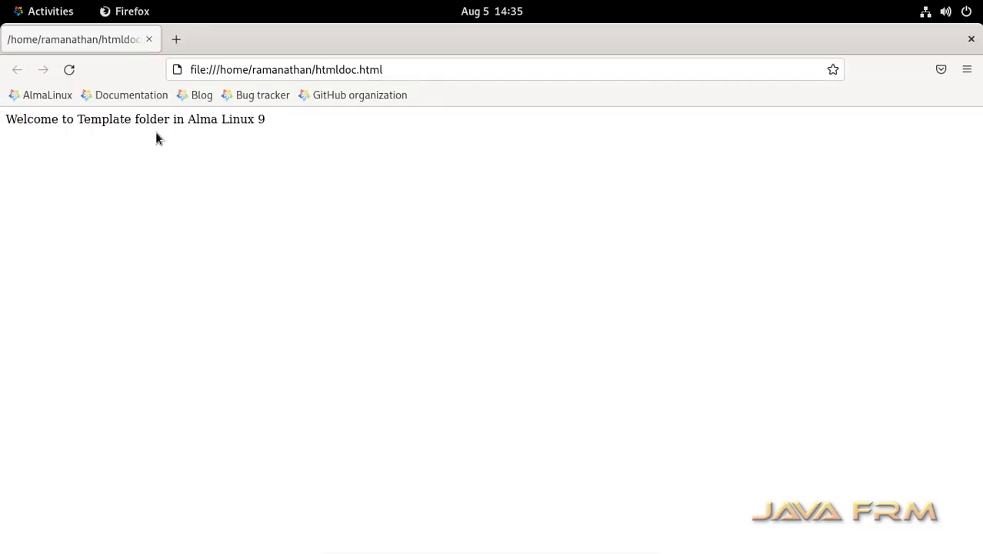
left_click(971, 39)
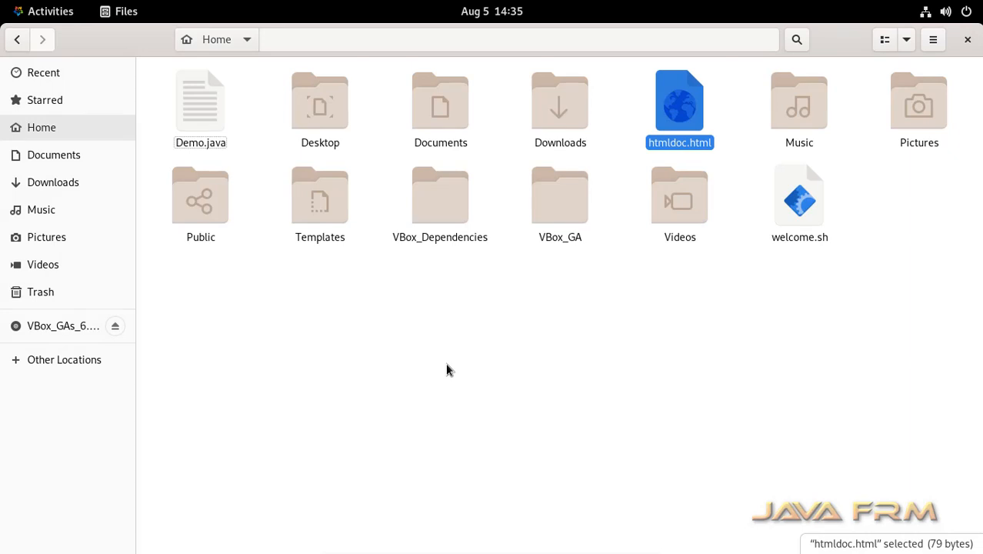
Close the Files and Terminal windows
left_click(967, 39)
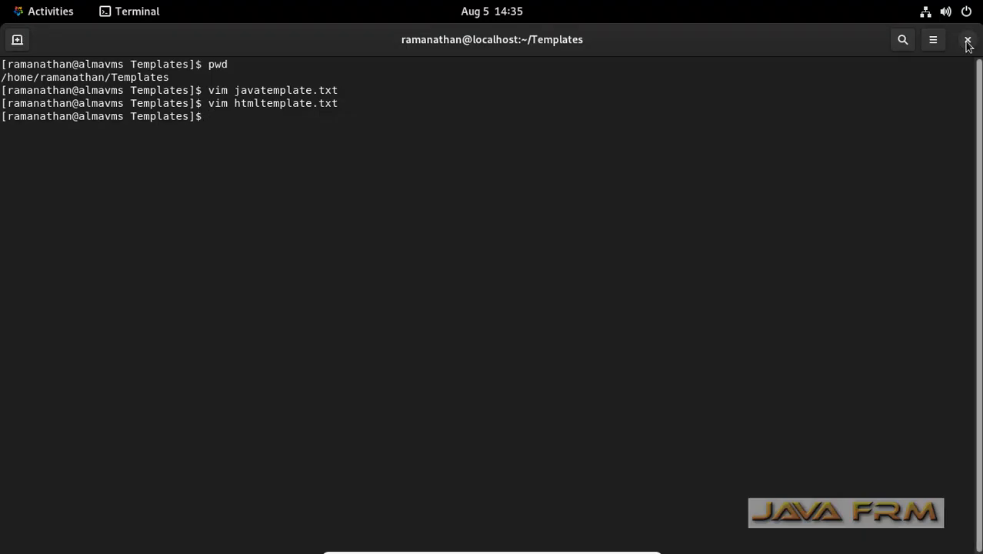
left_click(968, 40)
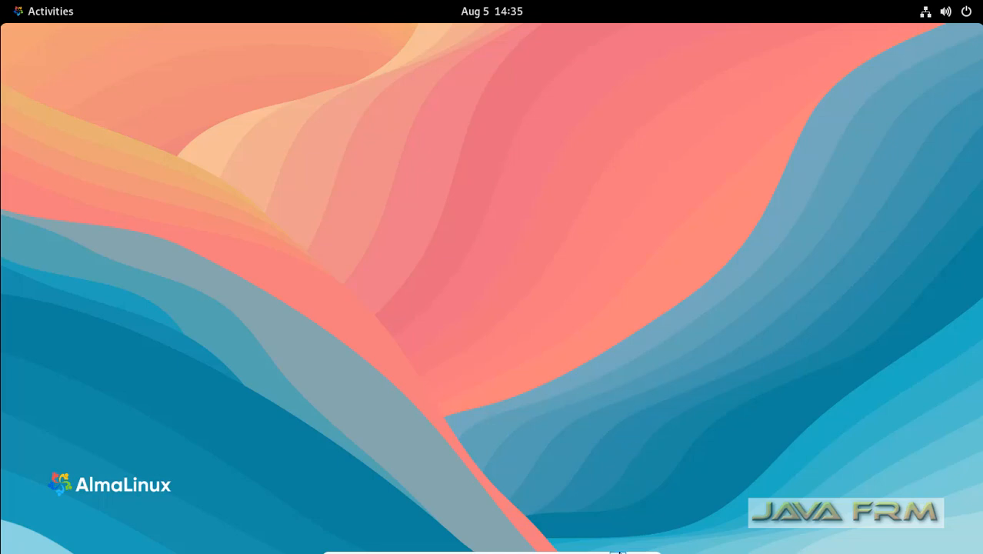
left_click(632, 547)
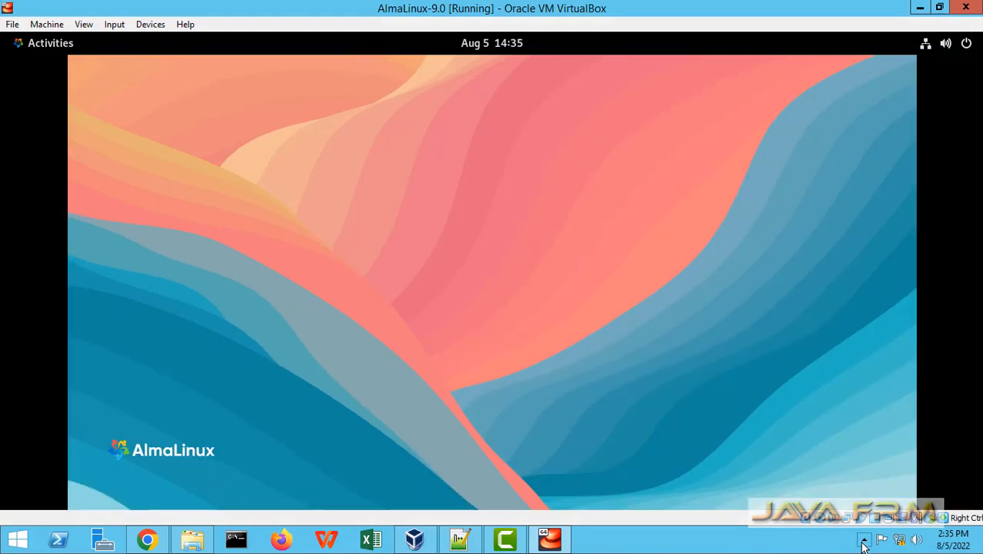
left_click(862, 540)
left_click(865, 444)
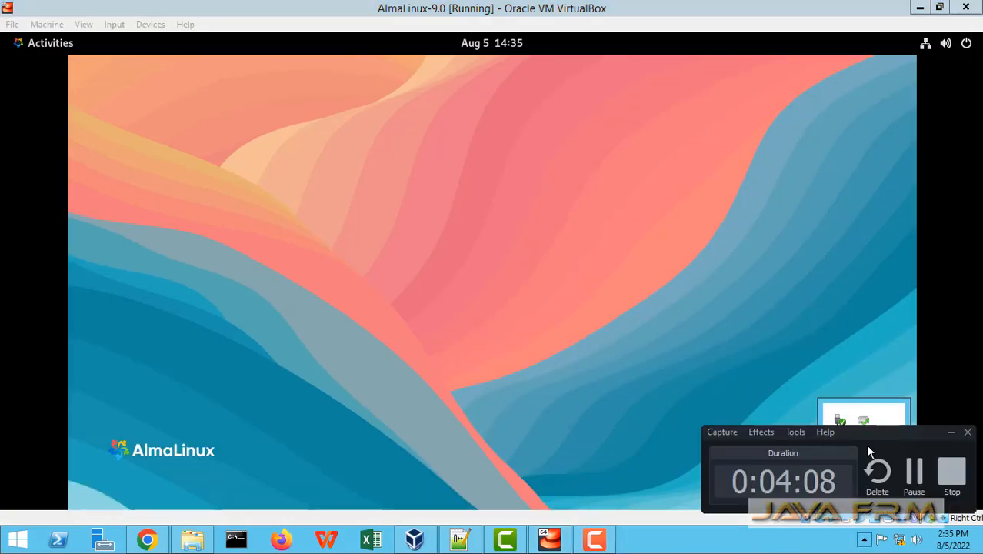